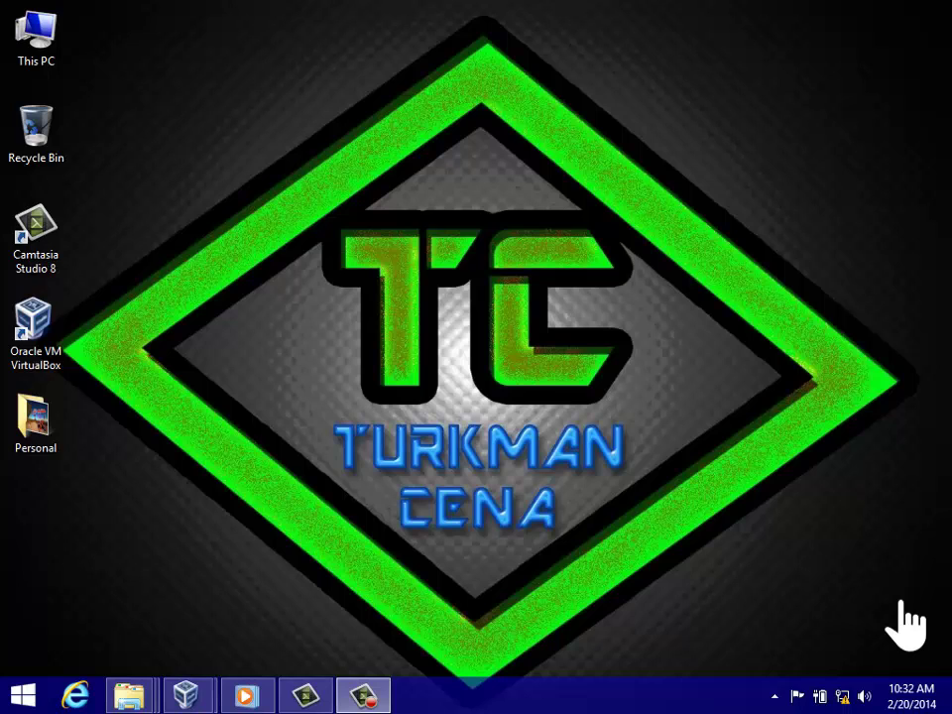
- Refresh the host Windows 8 desktop from its right-click menu
right_click(731, 363)
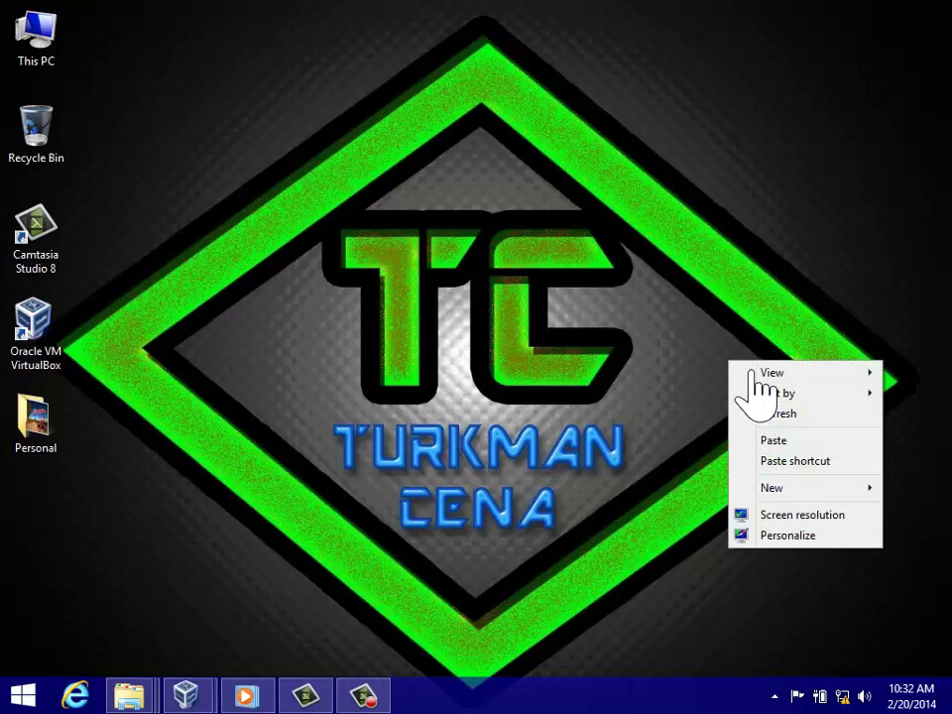
click(799, 414)
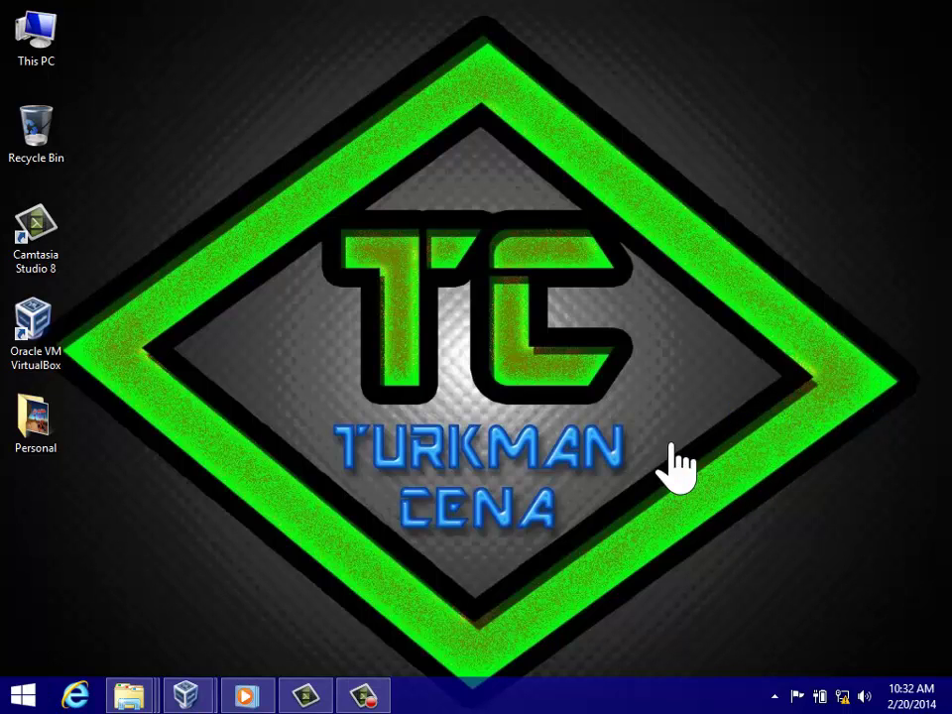
mouse_move(186, 695)
click(323, 617)
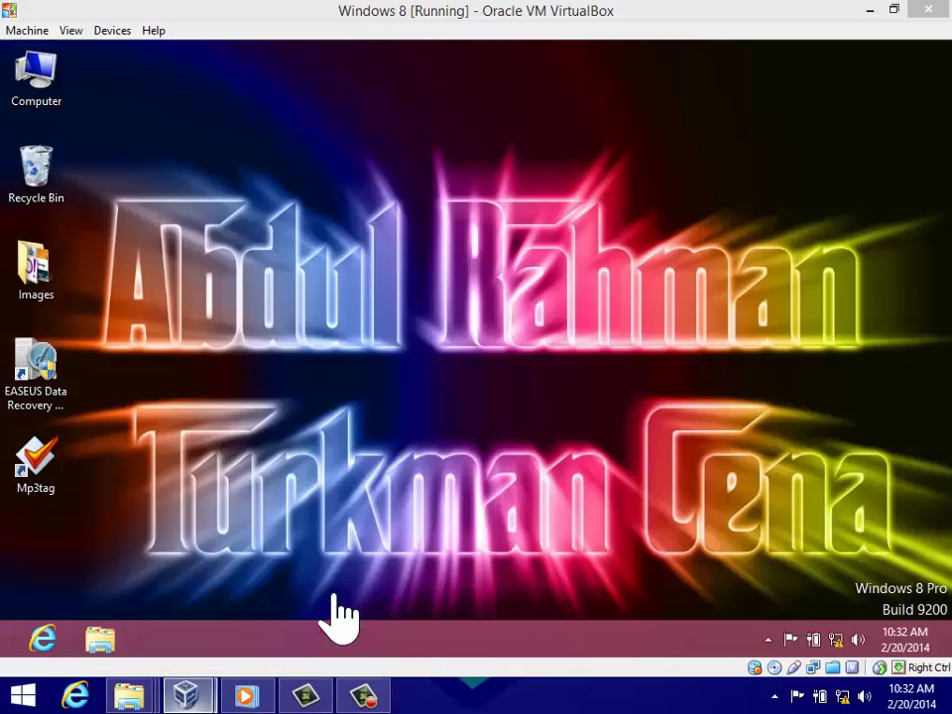
right_click(489, 305)
click(553, 354)
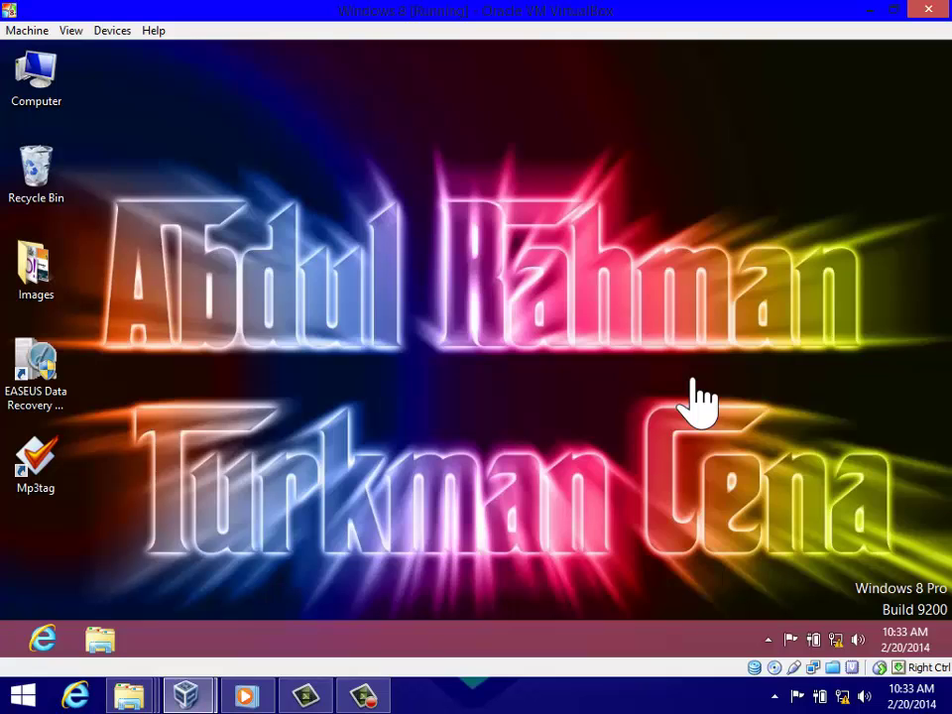
right_click(667, 334)
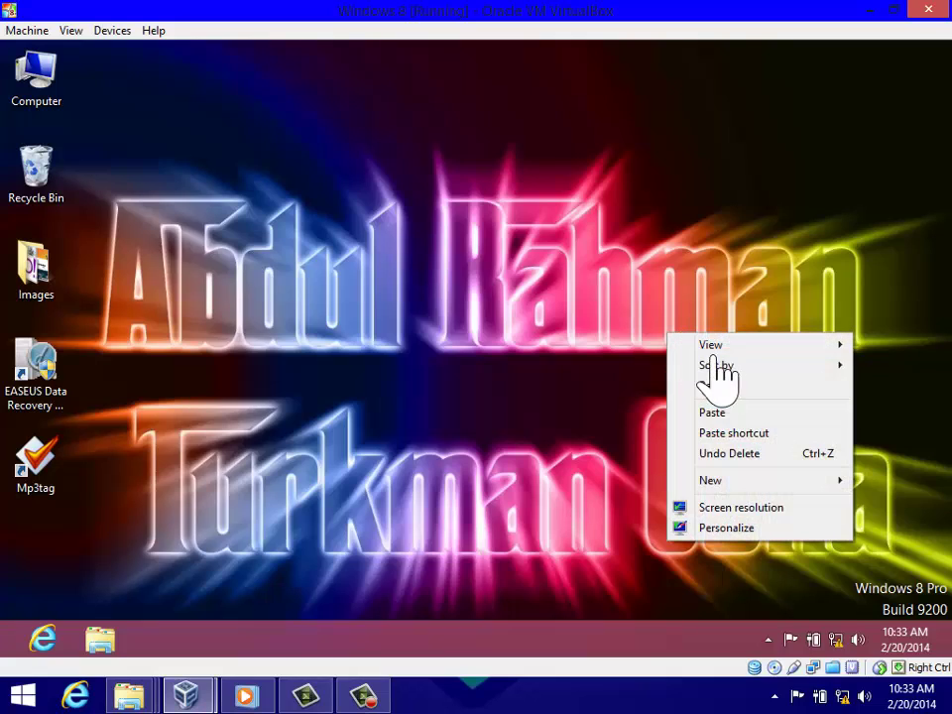
click(745, 405)
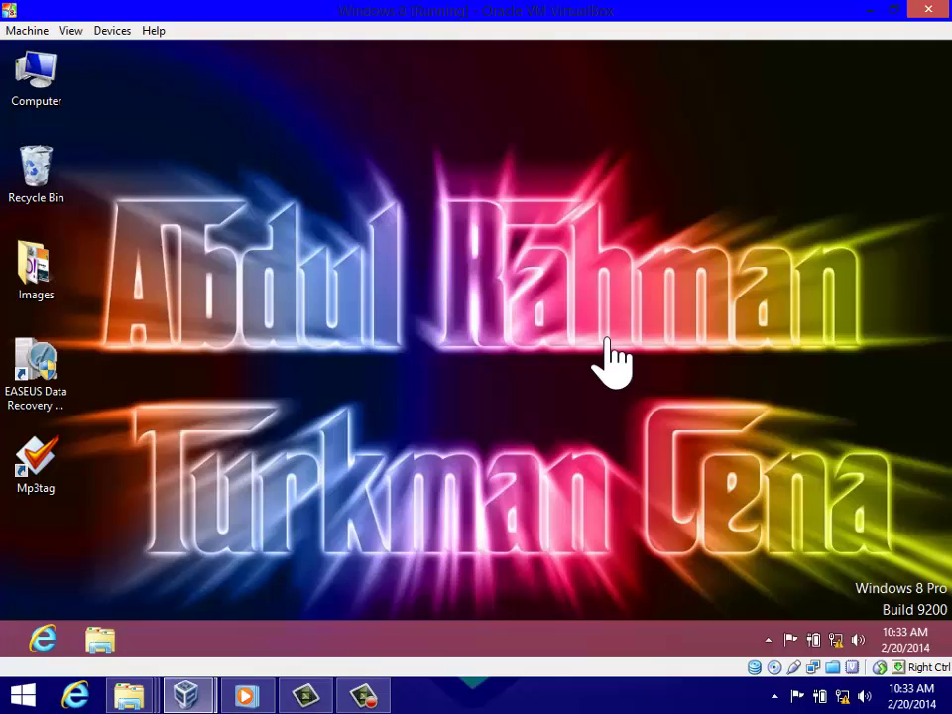
right_click(514, 399)
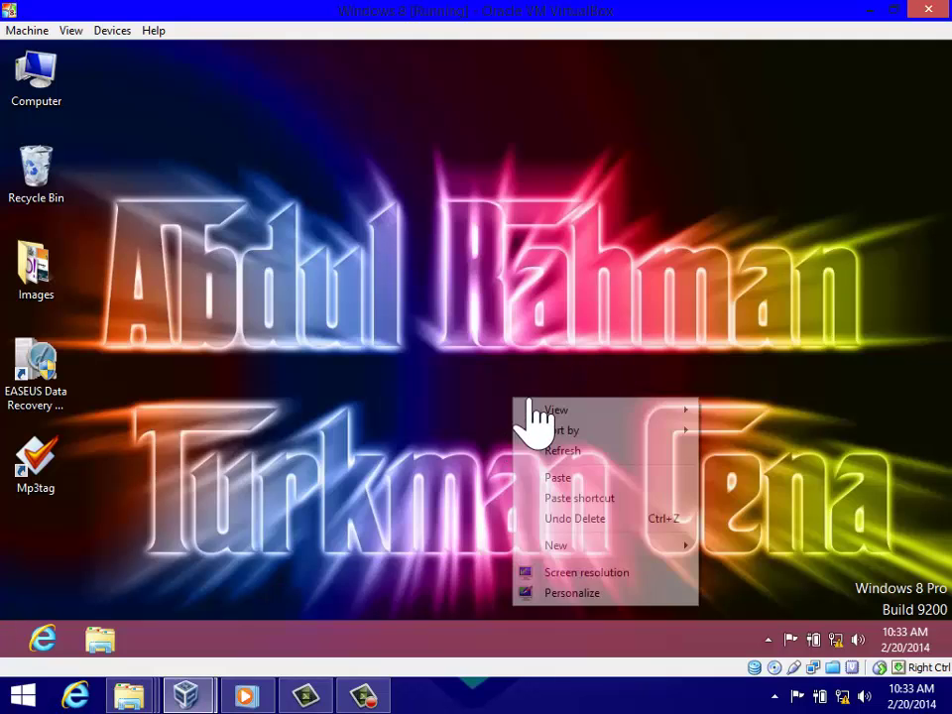
click(595, 451)
click(56, 265)
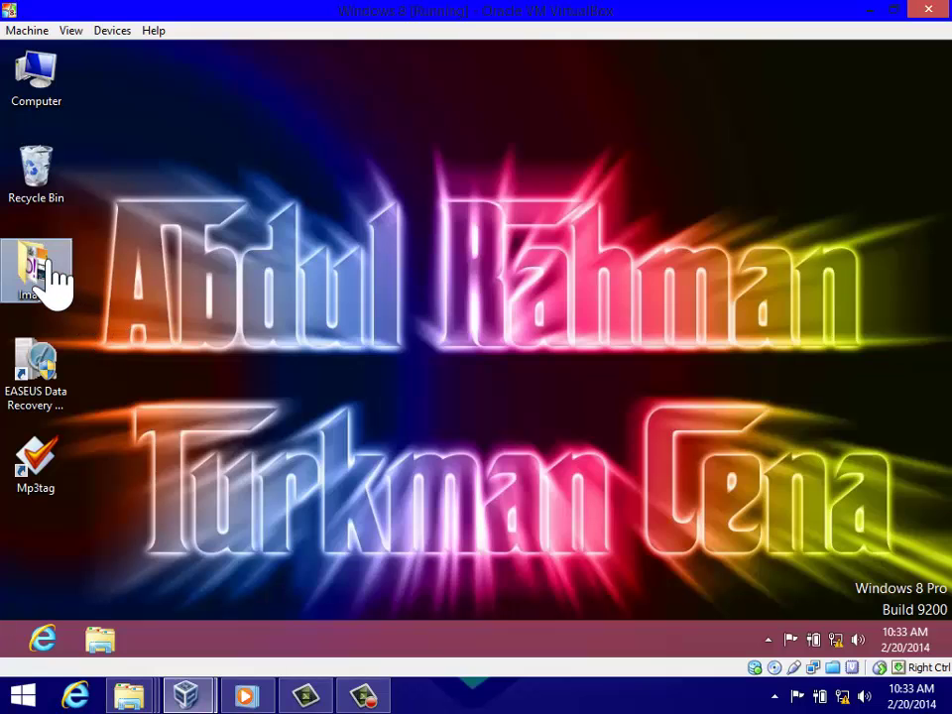
- Open Local Disk (D:) through Computer, look over its folders, and close the window
click(55, 87)
double_click(56, 87)
double_click(650, 214)
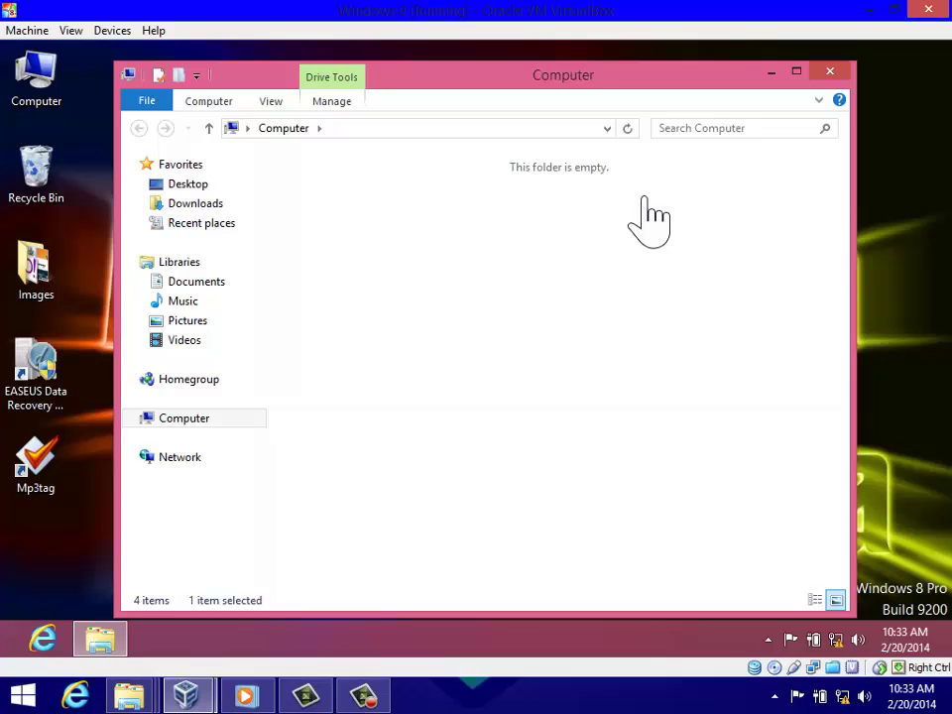
click(452, 229)
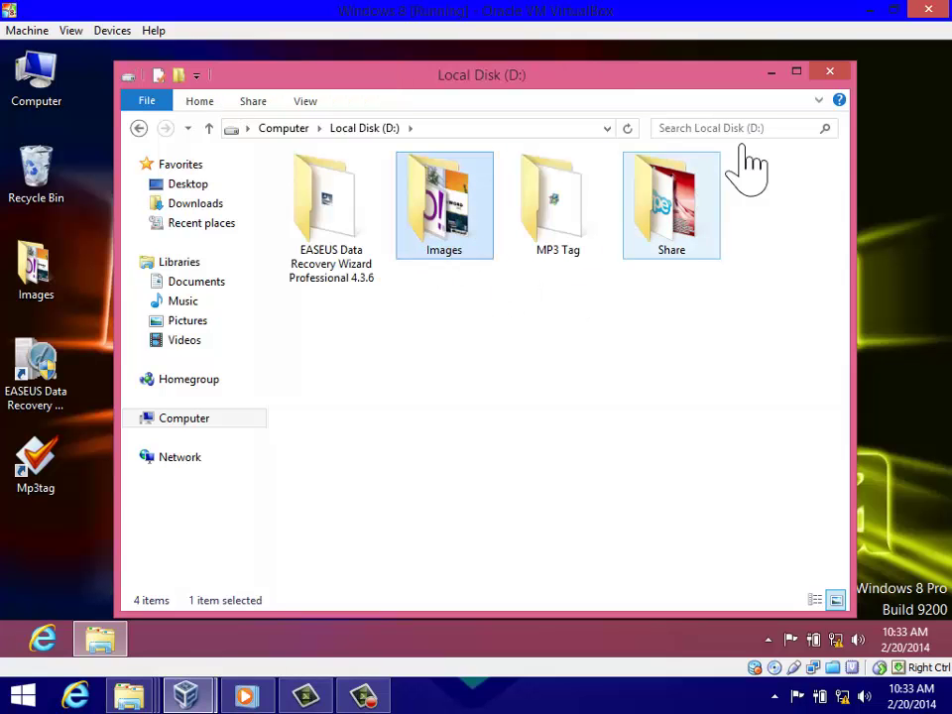
click(838, 74)
- Refresh the guest desktop, move the Images shortcut out and back, and refresh again
right_click(528, 205)
click(598, 258)
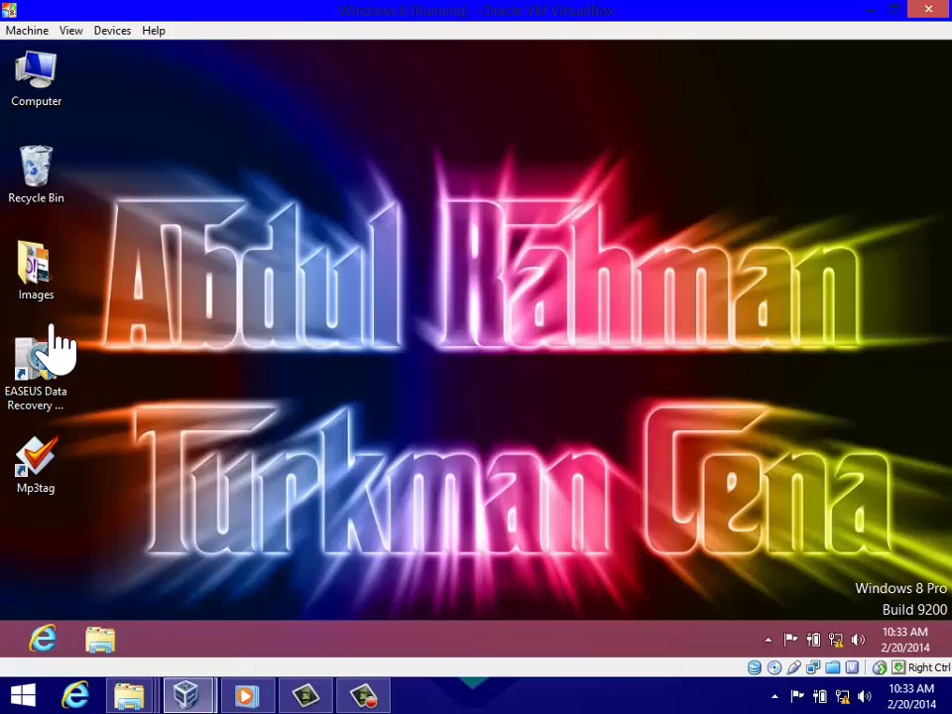
mouse_move(56, 278)
mouse_down()
mouse_move(329, 220)
mouse_move(60, 278)
mouse_up()
right_click(421, 380)
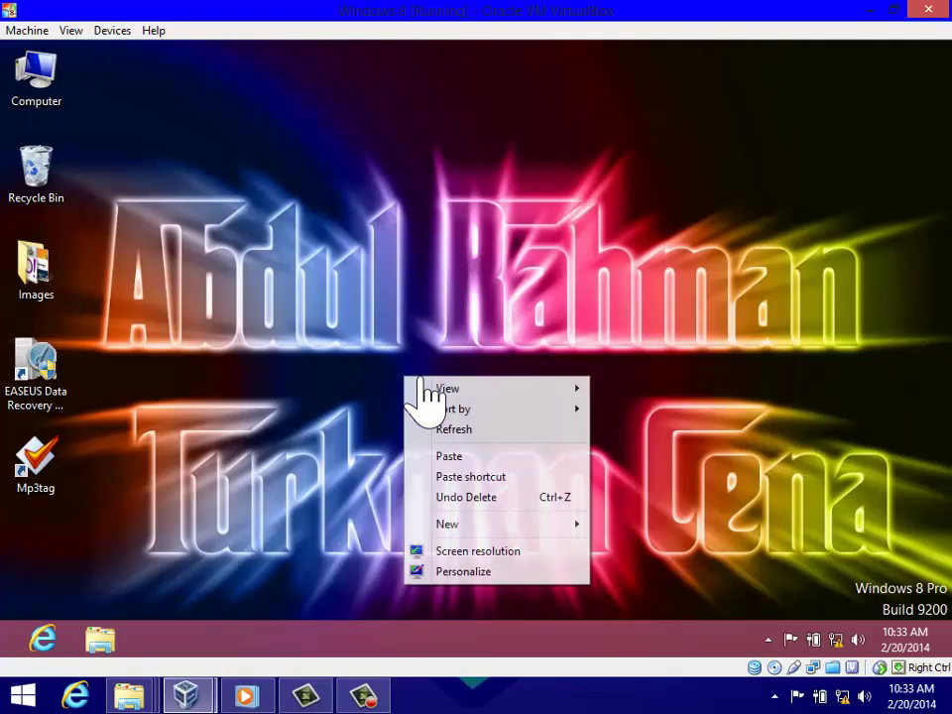
click(454, 429)
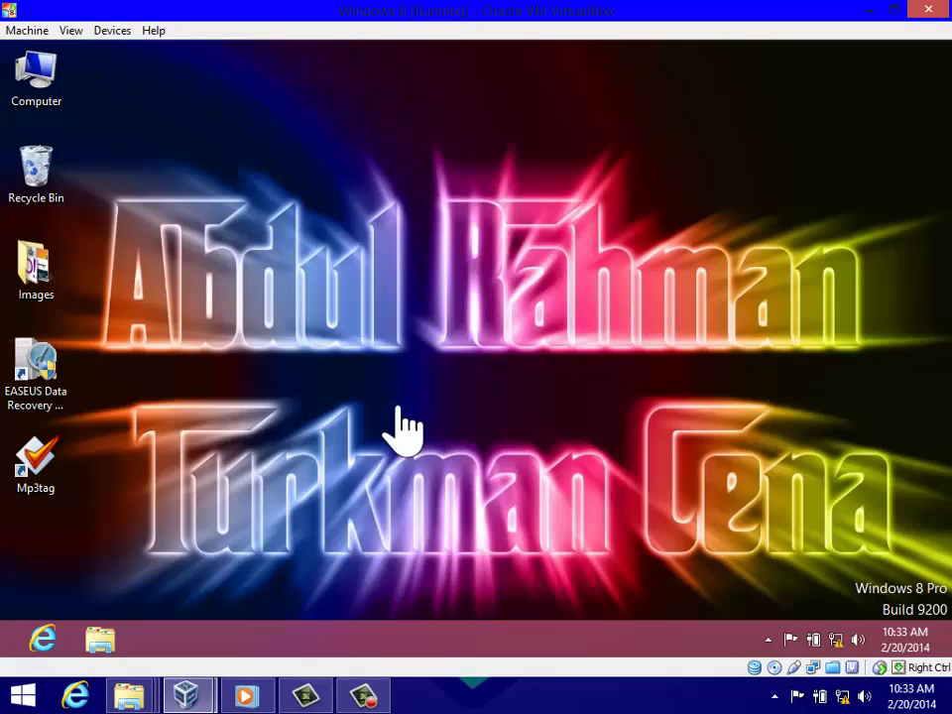
- Select the EASEUS and Mp3tag shortcuts, clear the selection, and refresh the desktop
drag(80, 332, 43, 496)
click(46, 557)
right_click(424, 408)
click(484, 463)
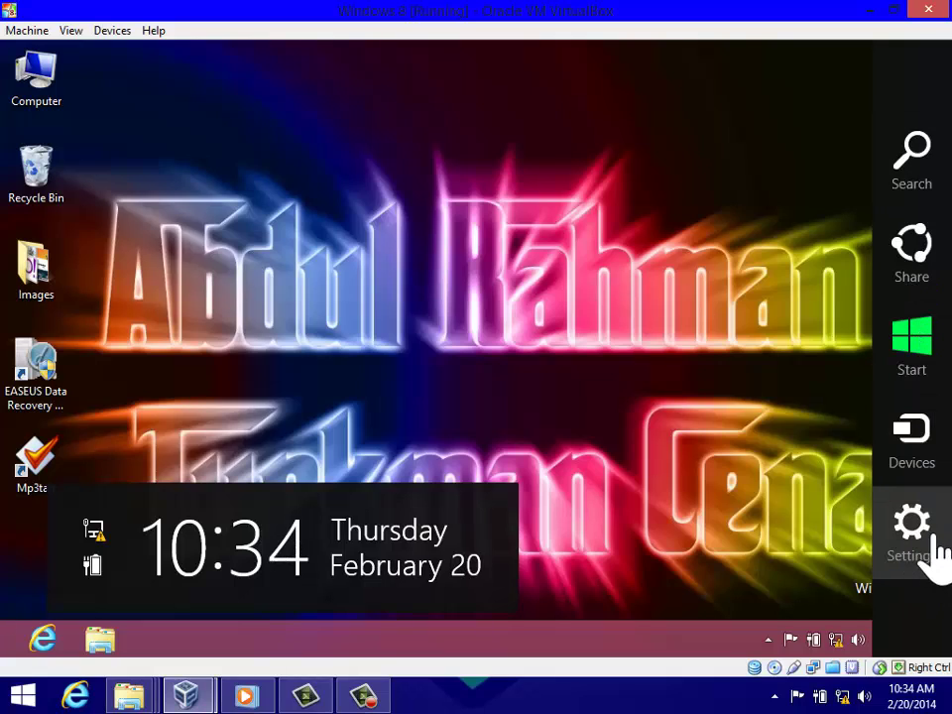
- Open PC settings from the Settings charm and show the Activate Windows page
click(933, 541)
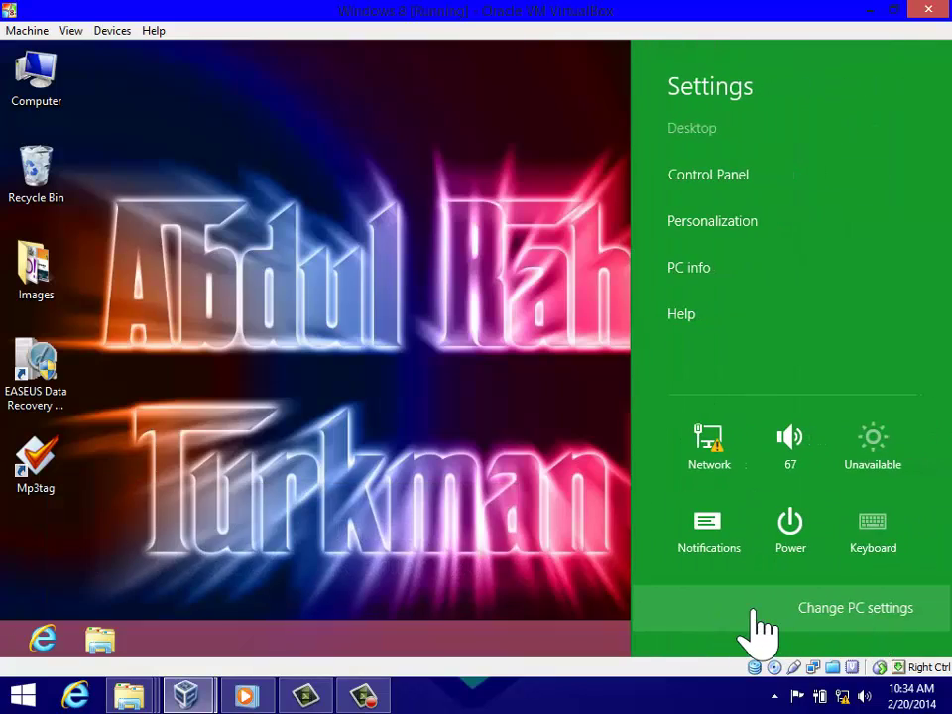
click(755, 611)
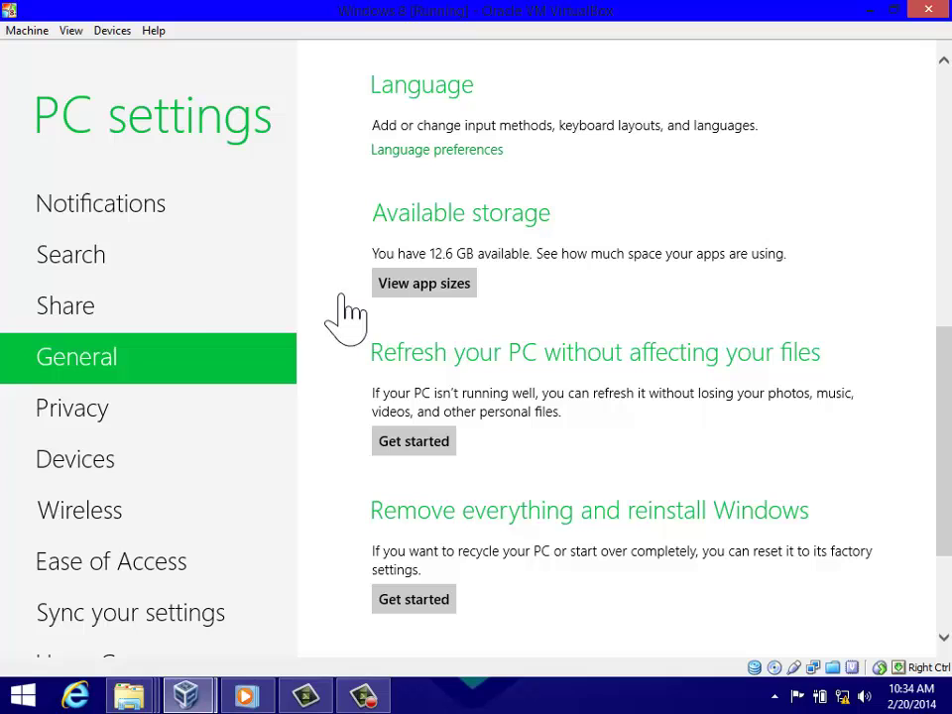
scroll(303, 298, up, 3)
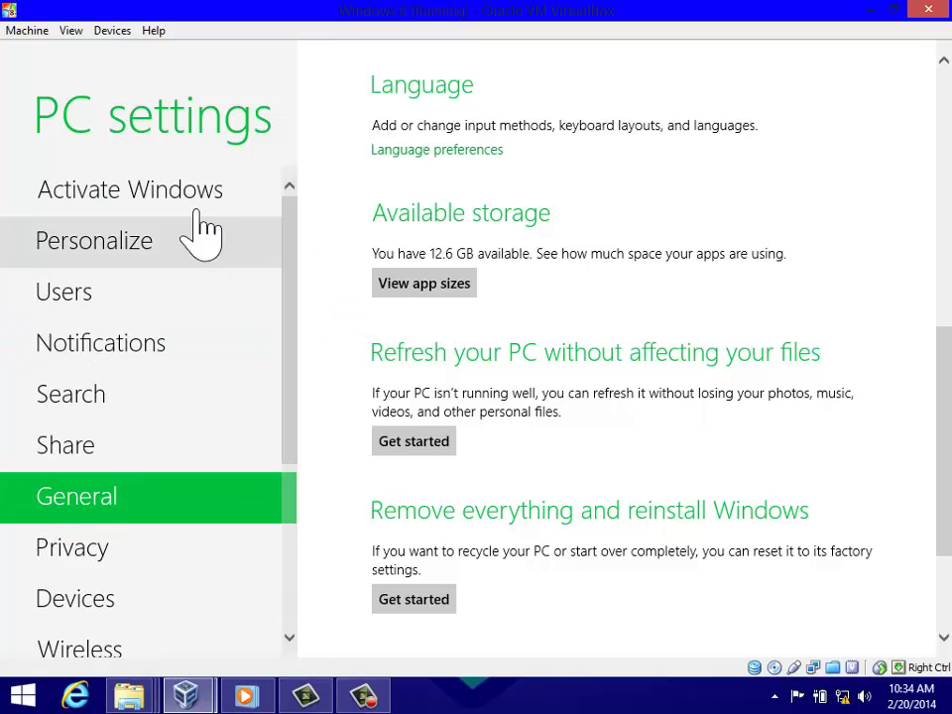
click(196, 211)
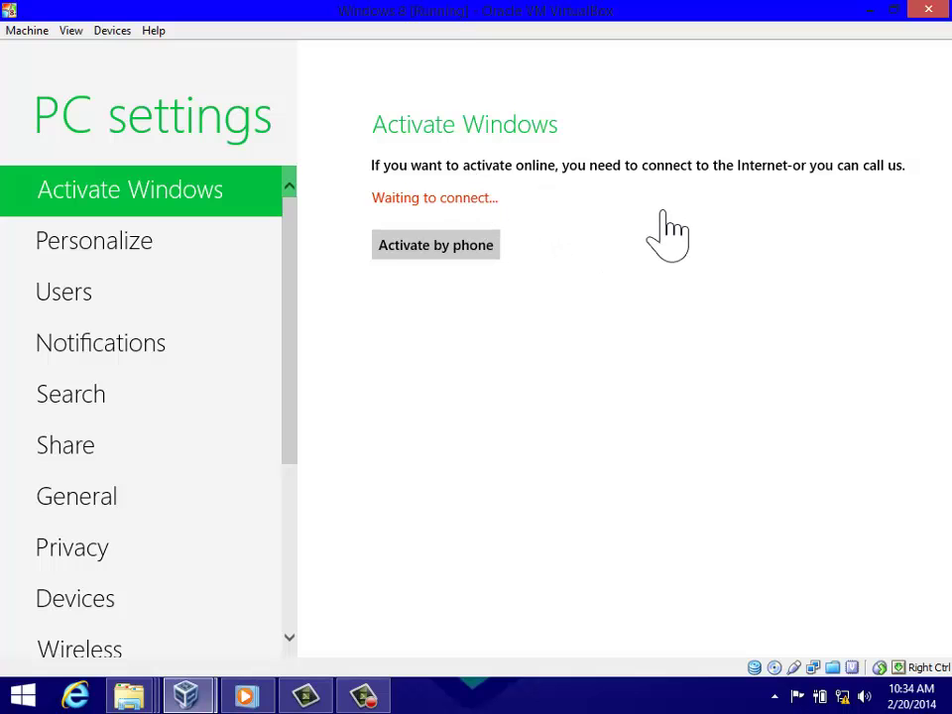
scroll(307, 273, down, 1)
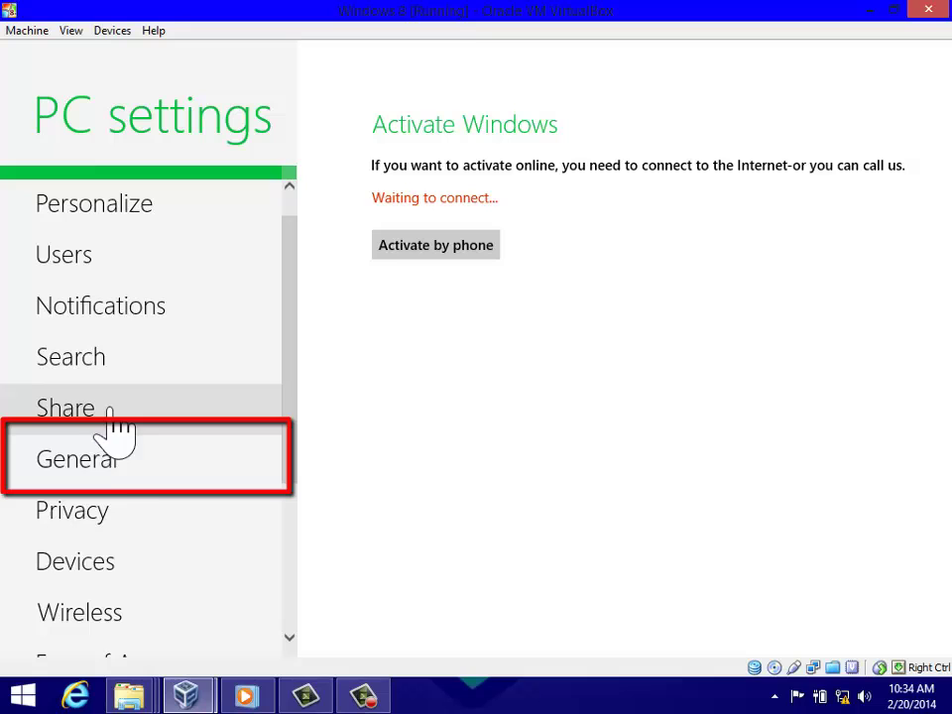
- Show the General page of PC settings, scrolled to the Refresh your PC section
click(167, 468)
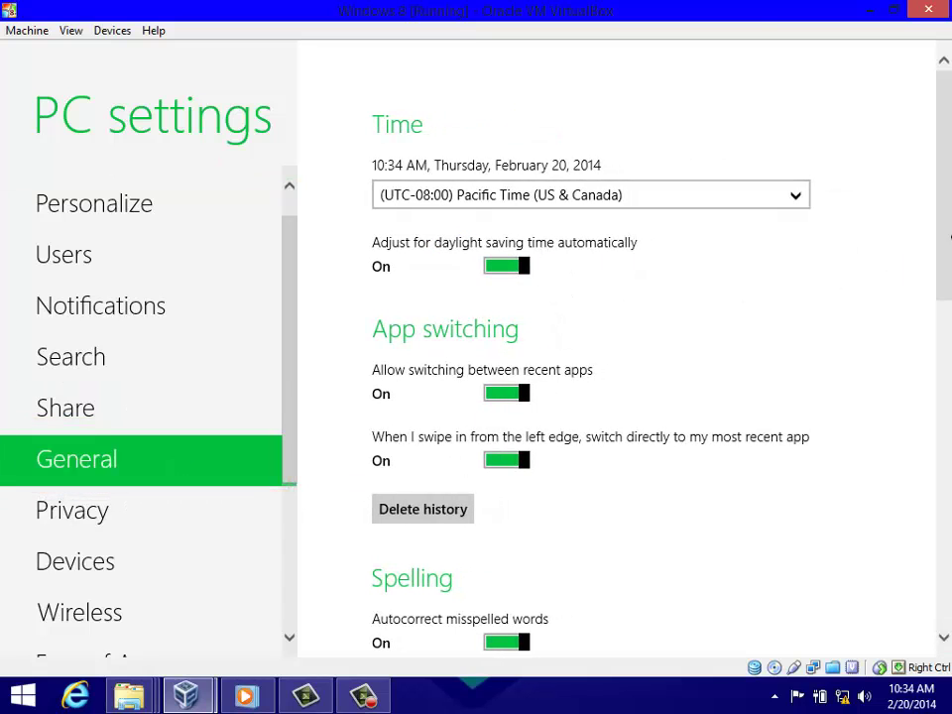
drag(947, 203, 947, 459)
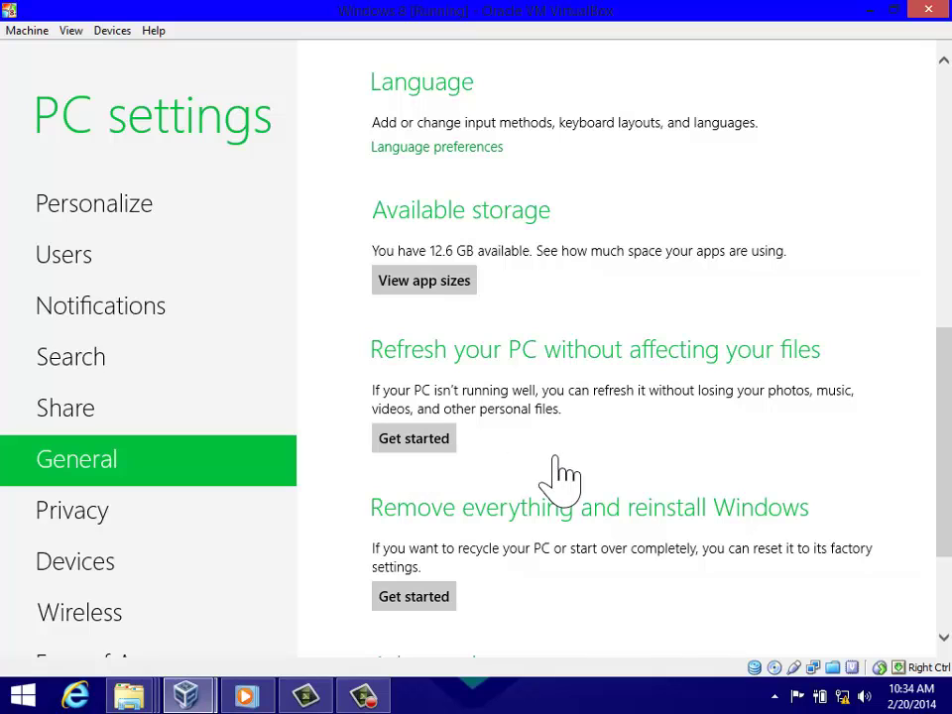
scroll(565, 466, up, 5)
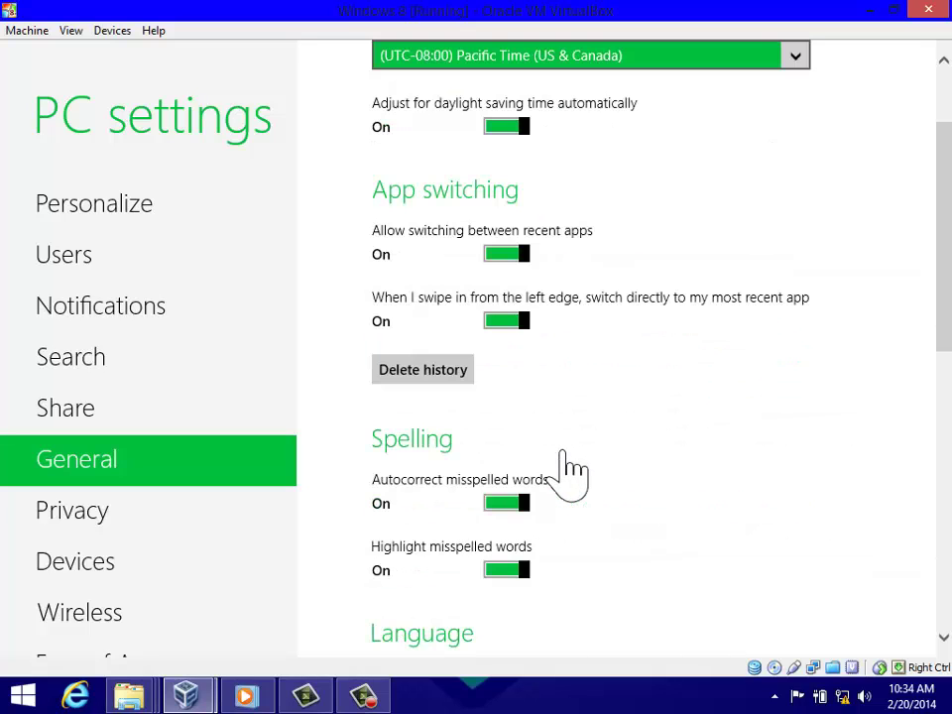
drag(940, 283, 947, 476)
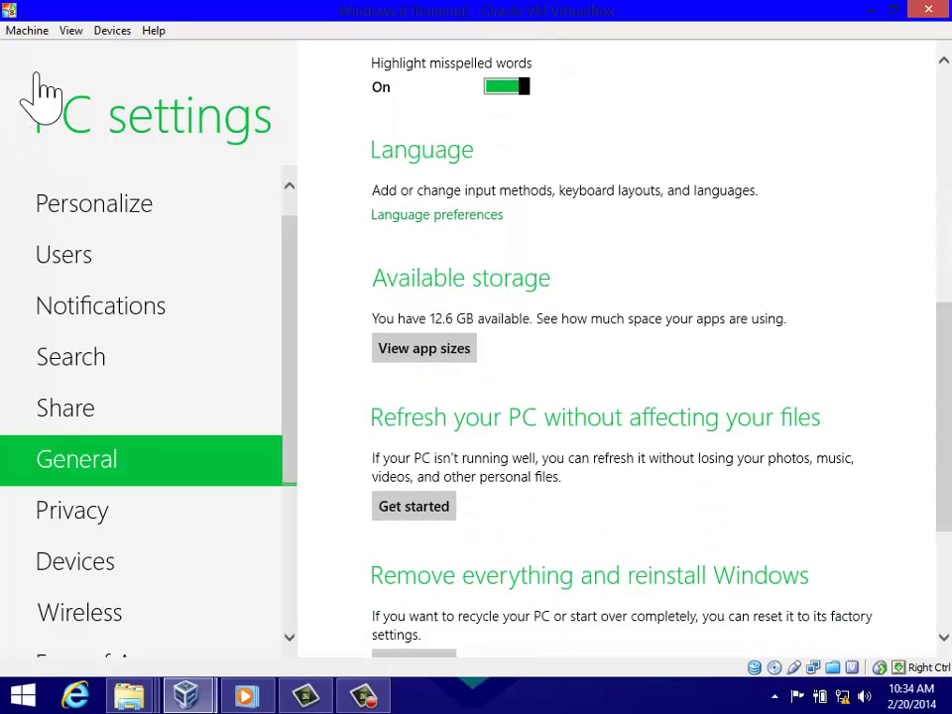
- Close PC settings and open Computer to view drives C:, D:, E: and Z:
mouse_move(10, 48)
click(24, 55)
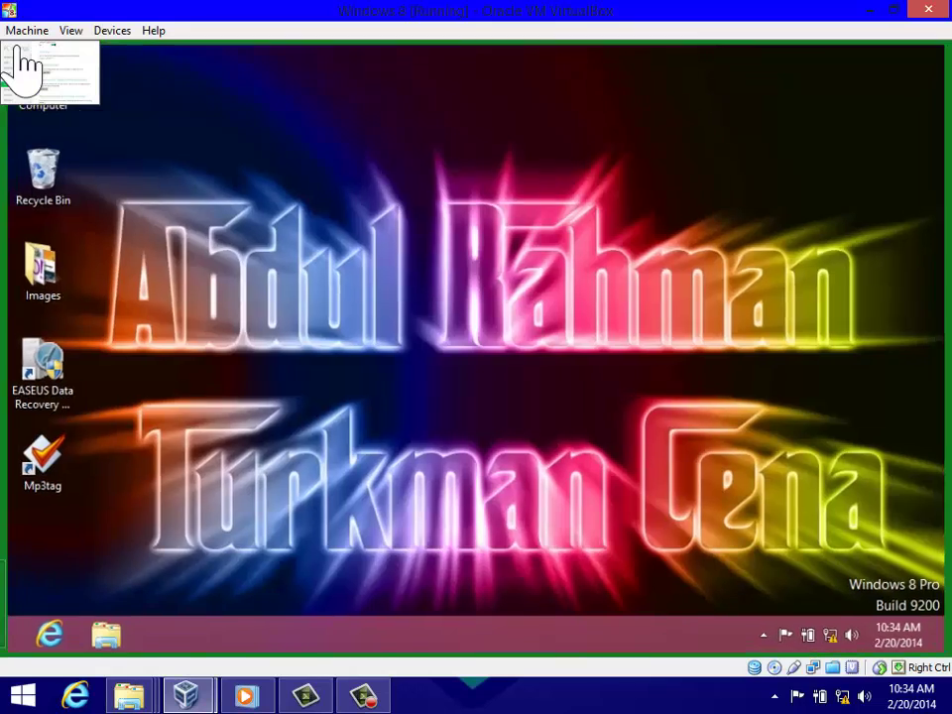
double_click(66, 90)
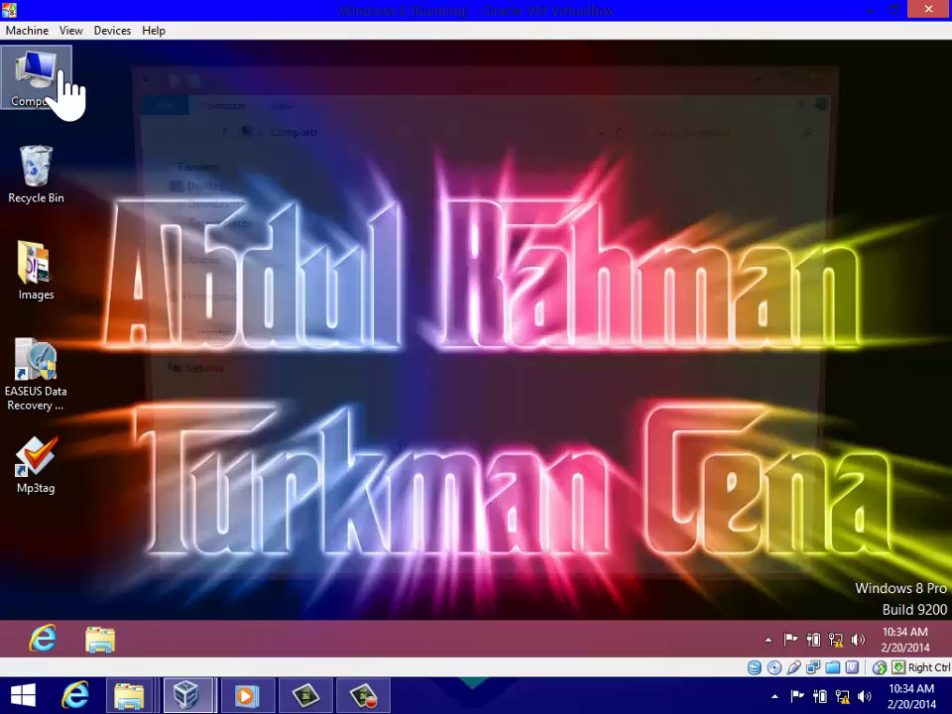
click(396, 283)
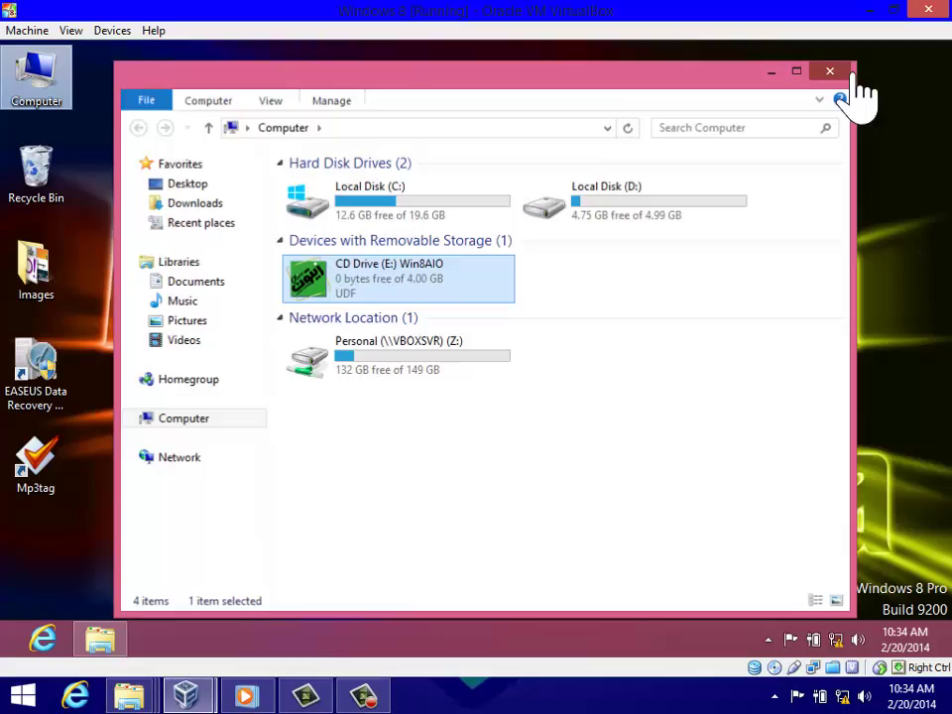
- Close Computer and reopen PC settings, scrolled to General's Refresh and Reset options
key(alt+F4)
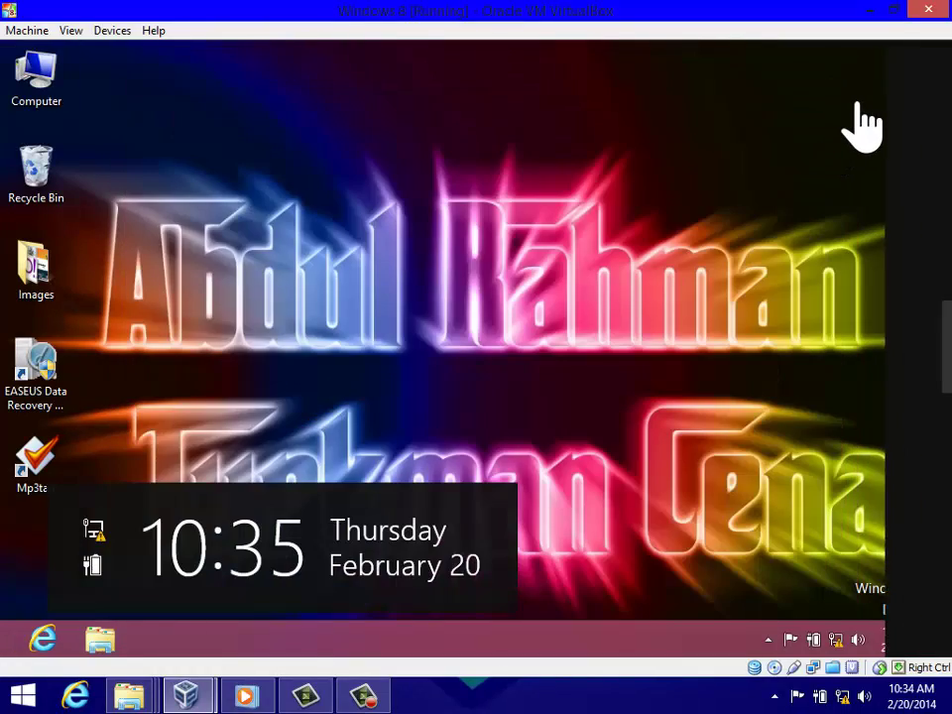
click(913, 526)
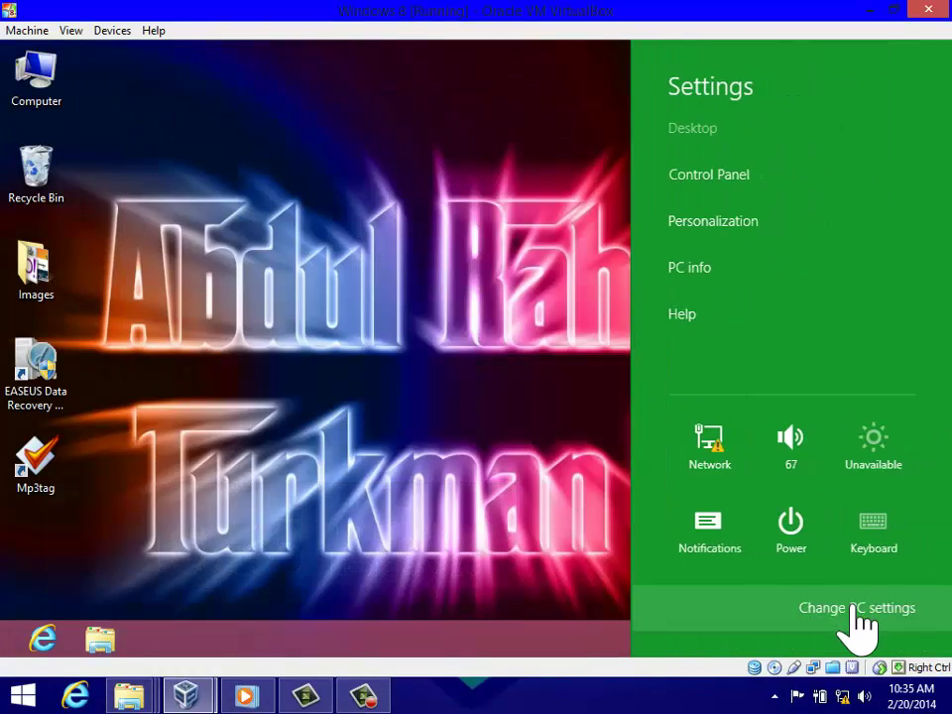
click(860, 607)
scroll(496, 372, up, 5)
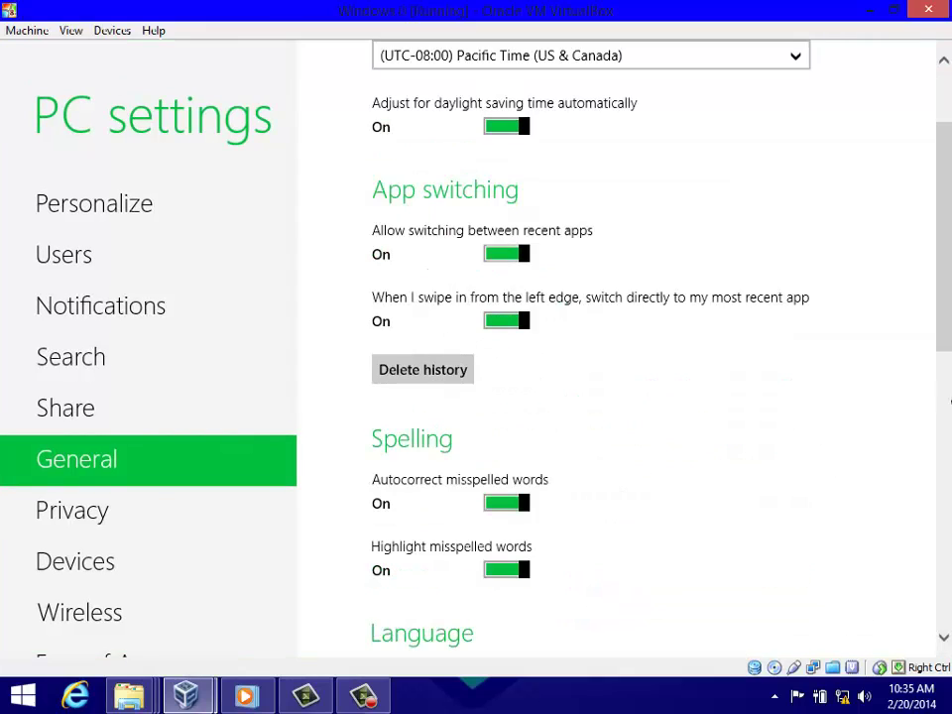
drag(947, 285, 949, 512)
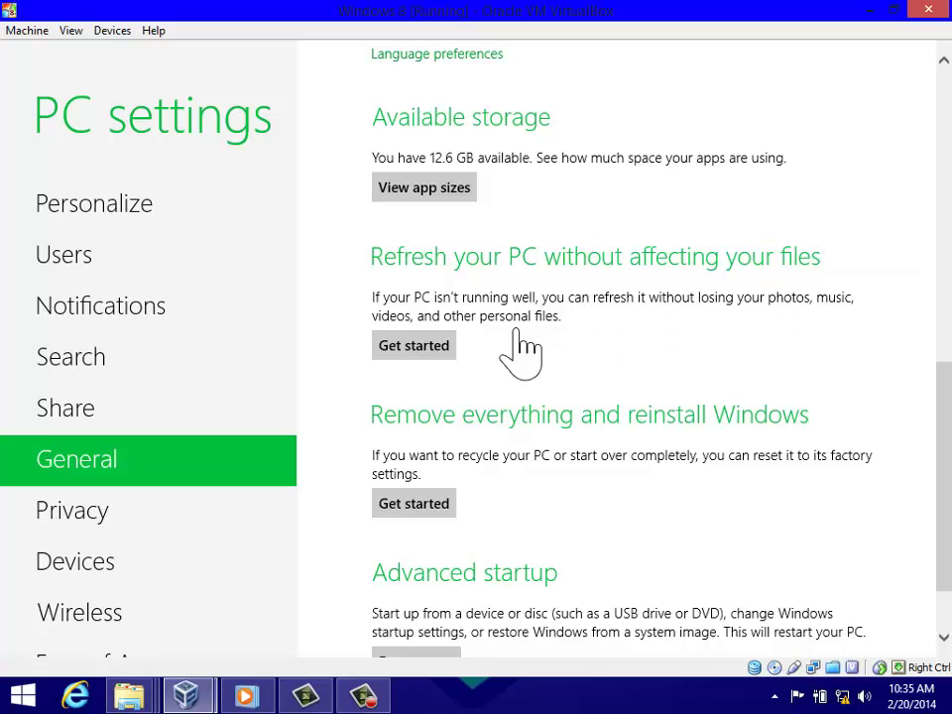
- Start 'Refresh your PC without affecting your files', pass the summary, and confirm the restart
click(439, 354)
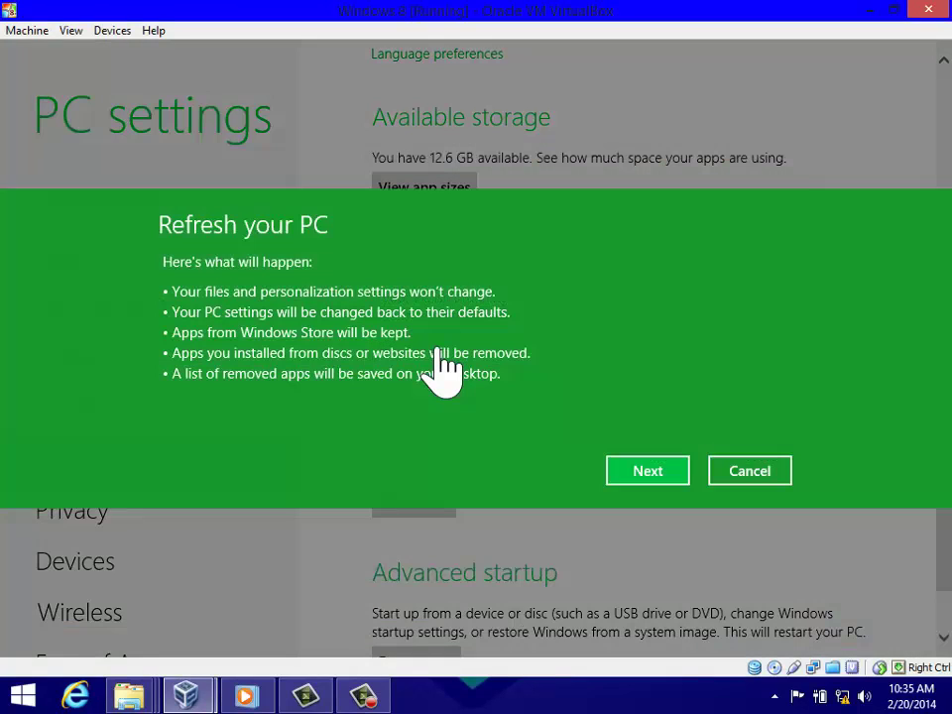
click(639, 476)
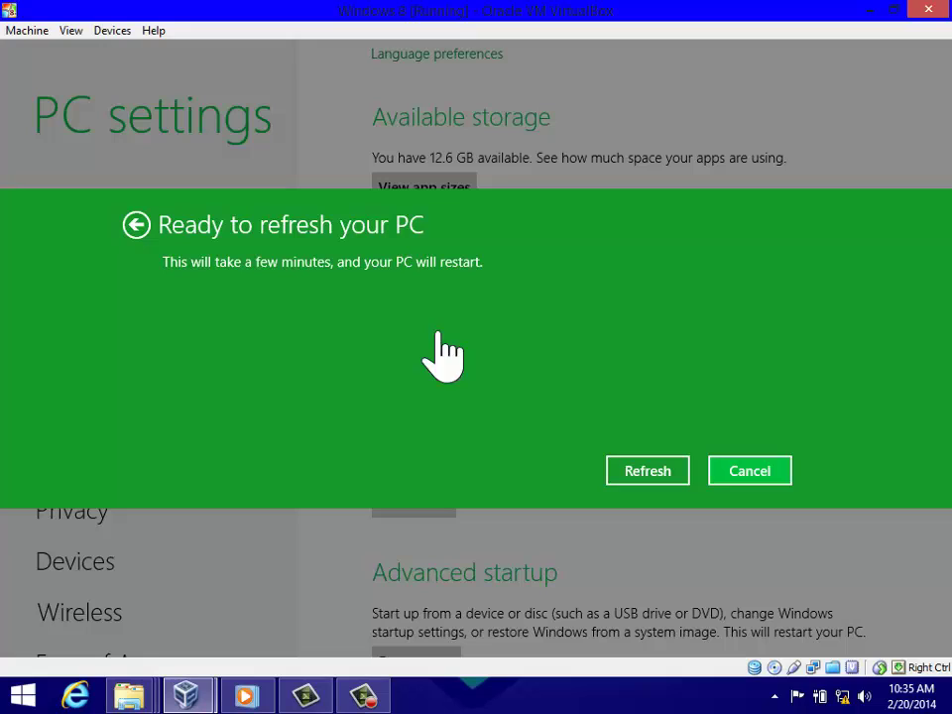
click(656, 478)
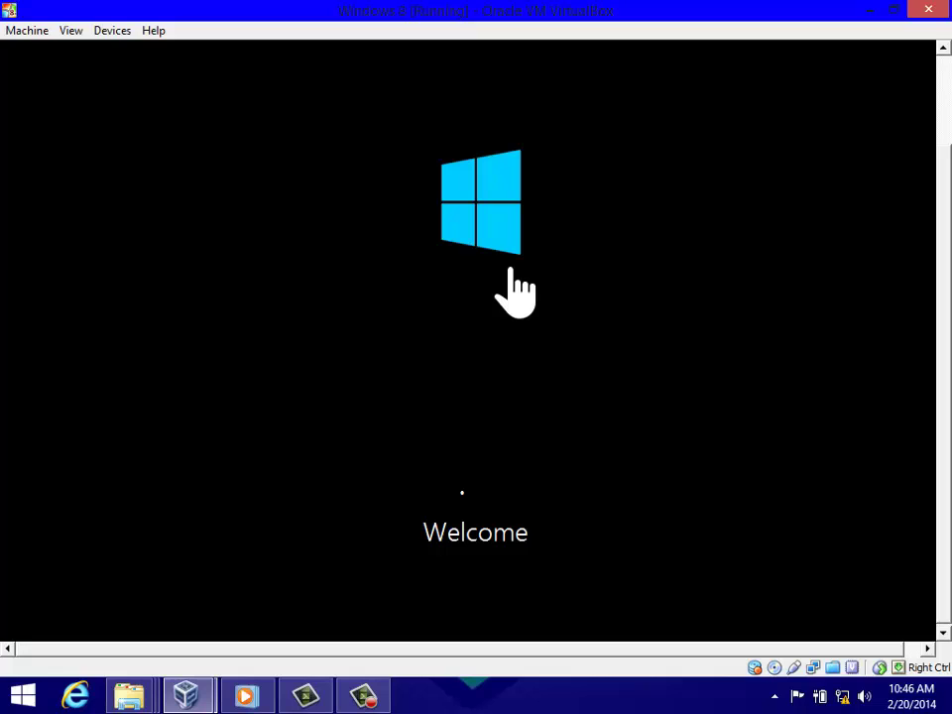
- Pause and then resume the Camtasia recorder while Windows setup finishes
click(371, 704)
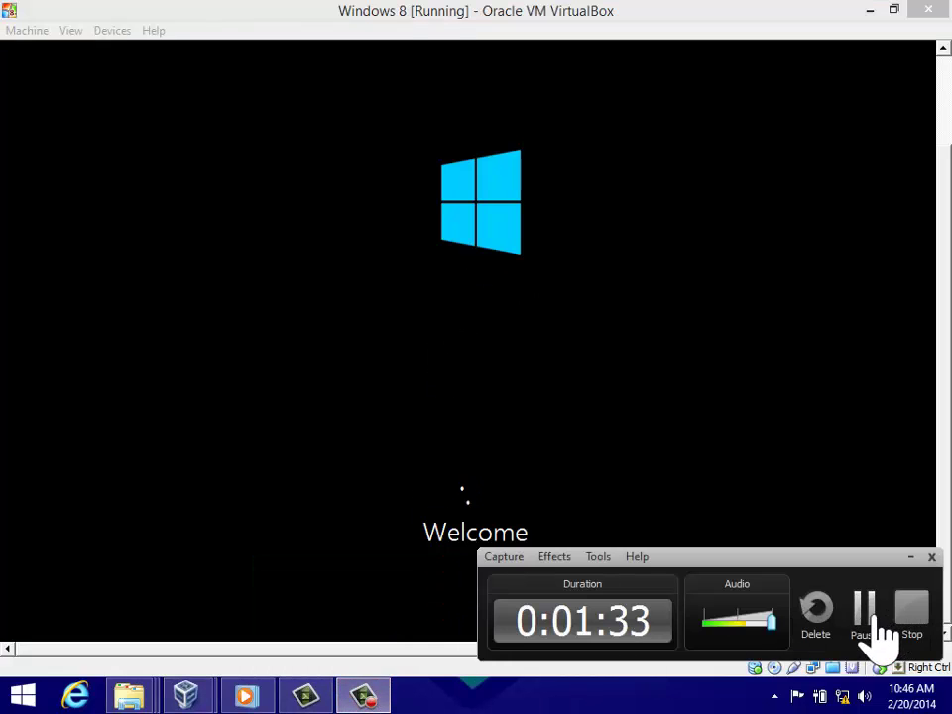
click(866, 607)
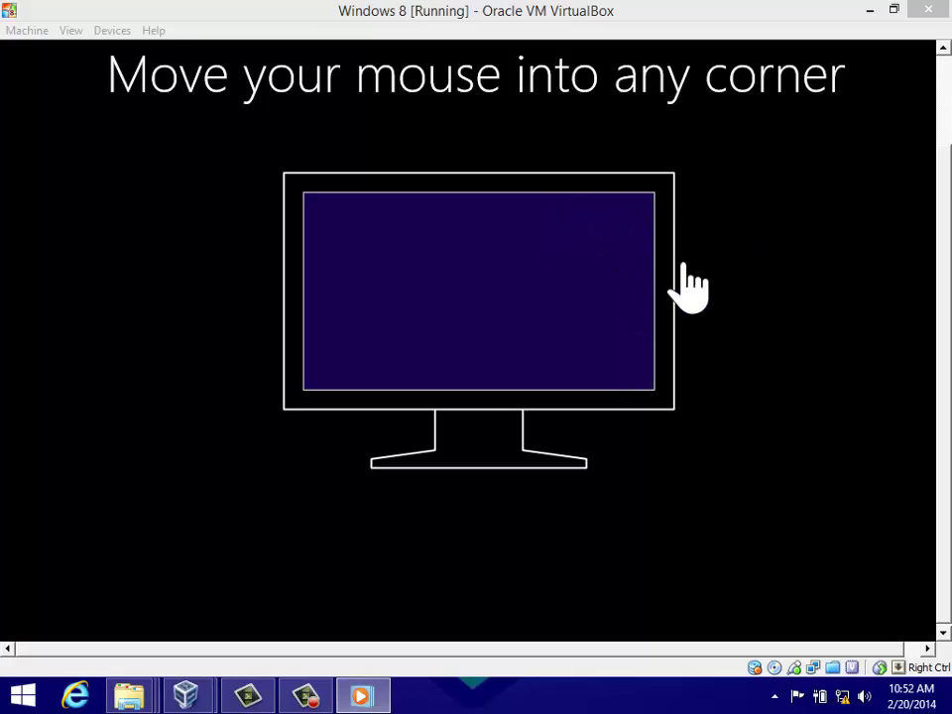
click(313, 697)
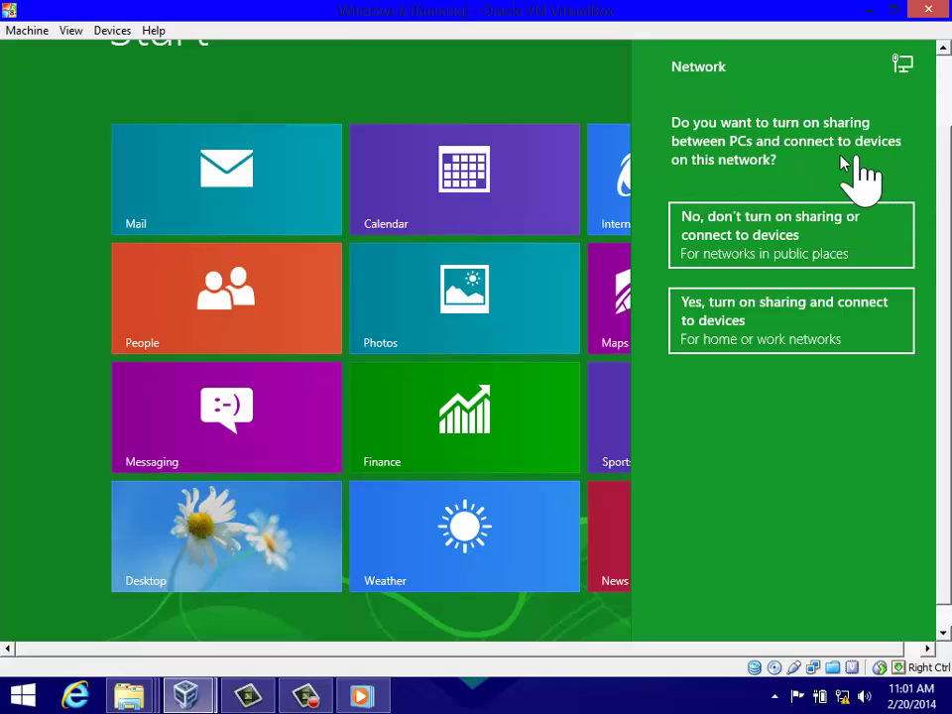
- Decline network sharing, go to the Desktop, and refresh it to show the new icons
click(752, 234)
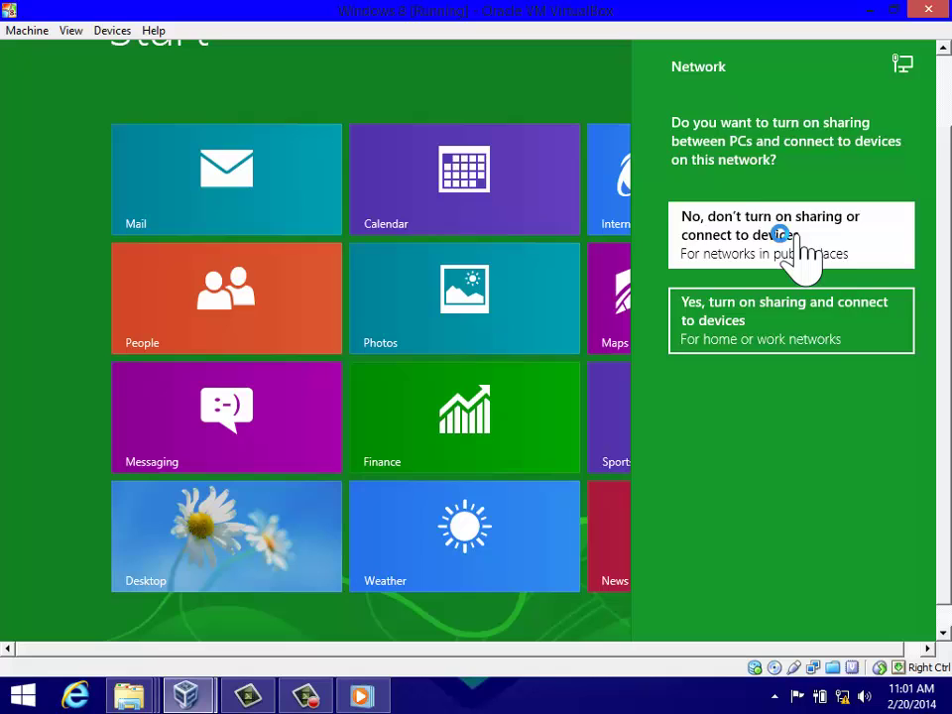
click(238, 513)
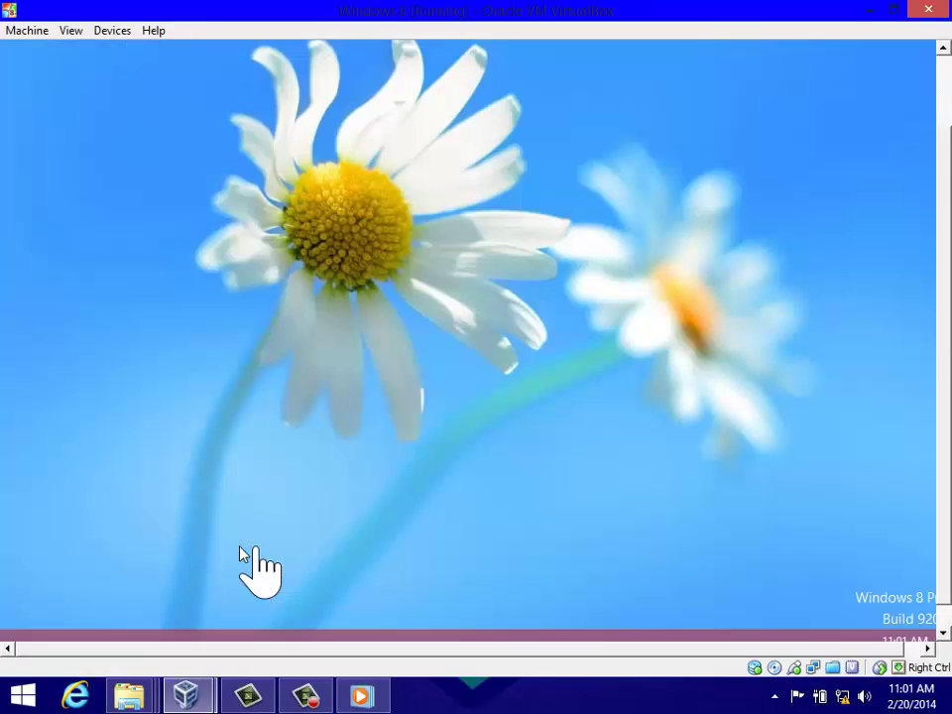
right_click(494, 170)
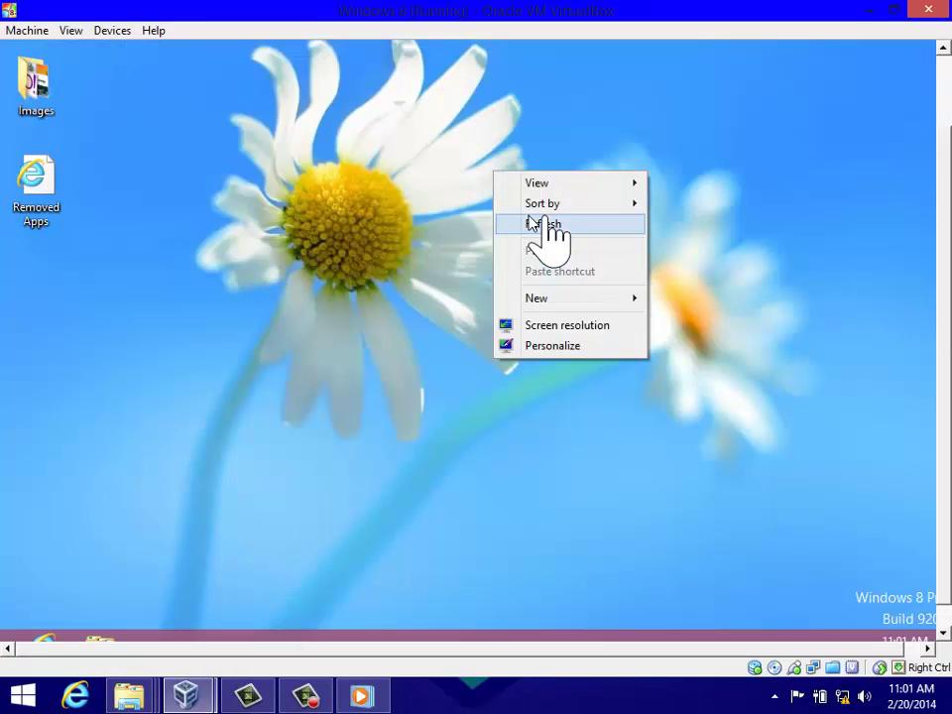
click(557, 226)
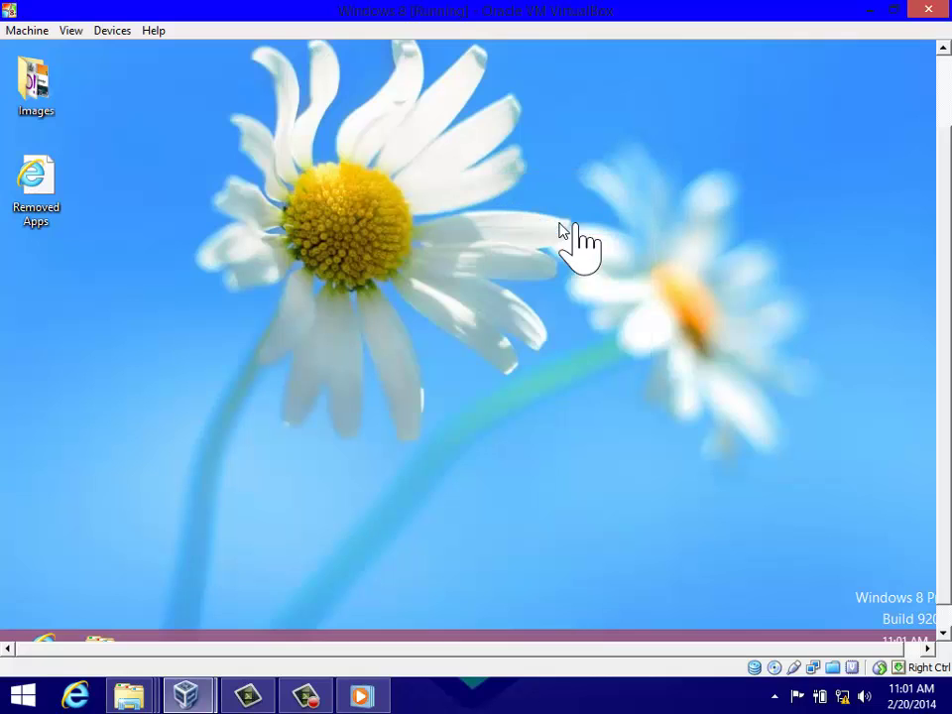
double_click(45, 175)
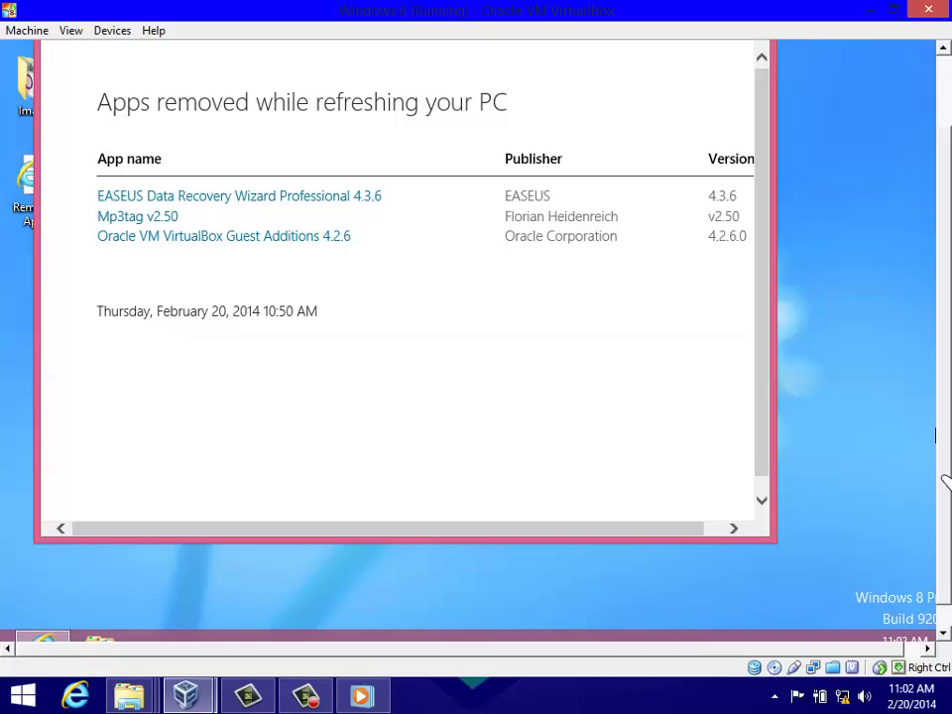
scroll(944, 483, up, 3)
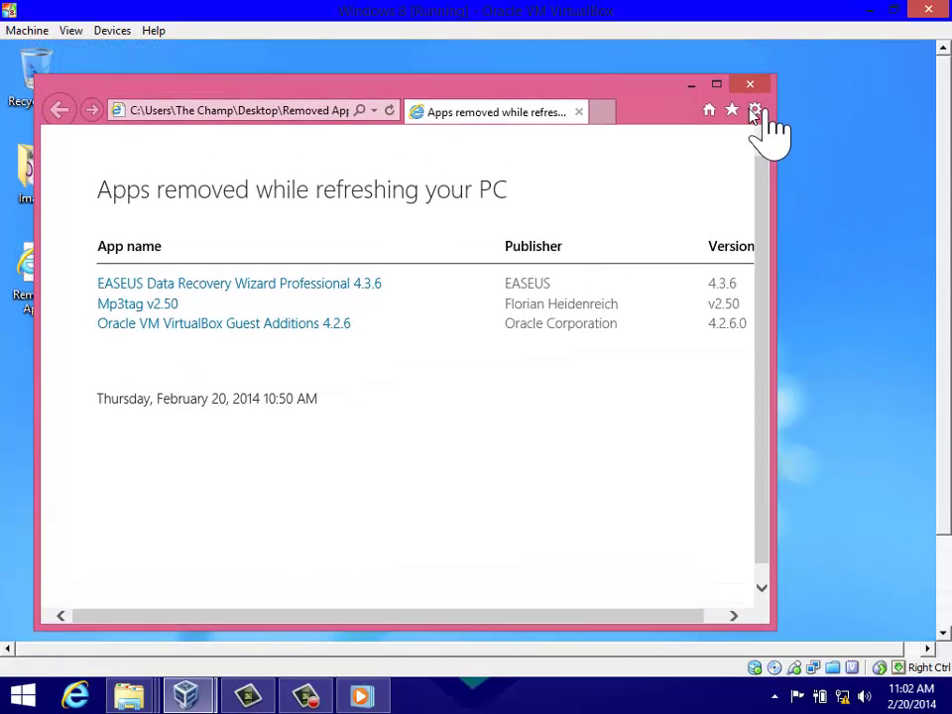
click(750, 84)
- Refresh the desktop and check that the Images files and D: drive folders are intact
right_click(405, 194)
click(451, 246)
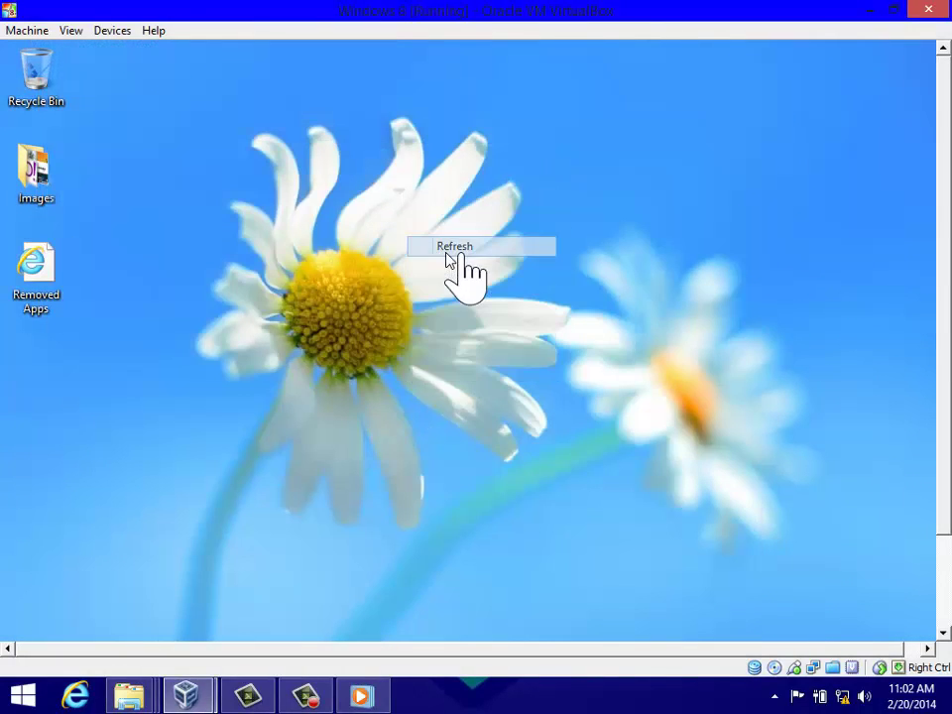
double_click(38, 178)
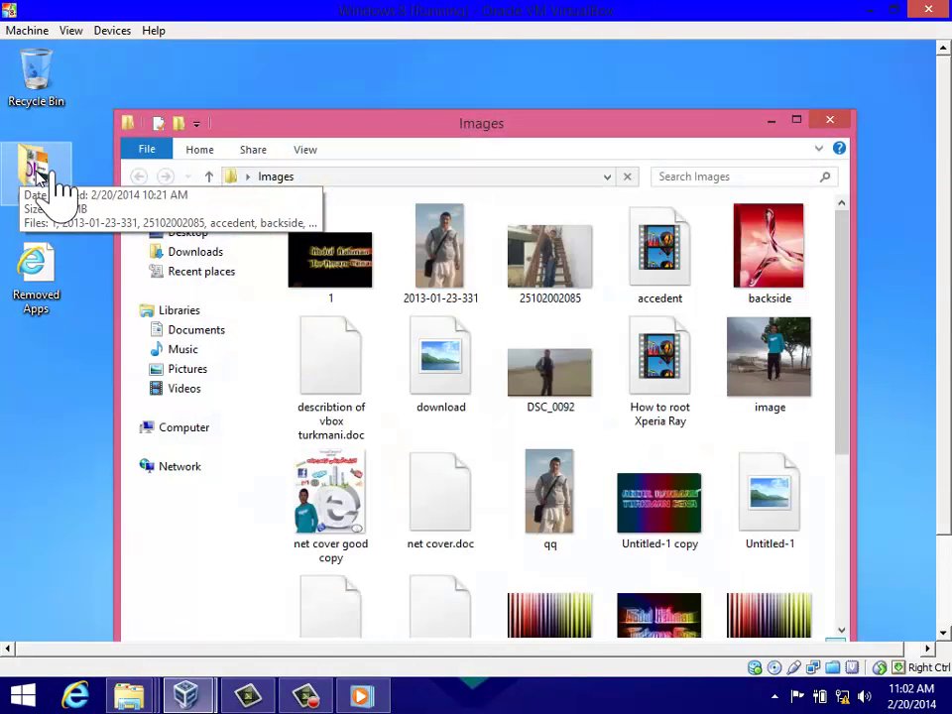
click(197, 430)
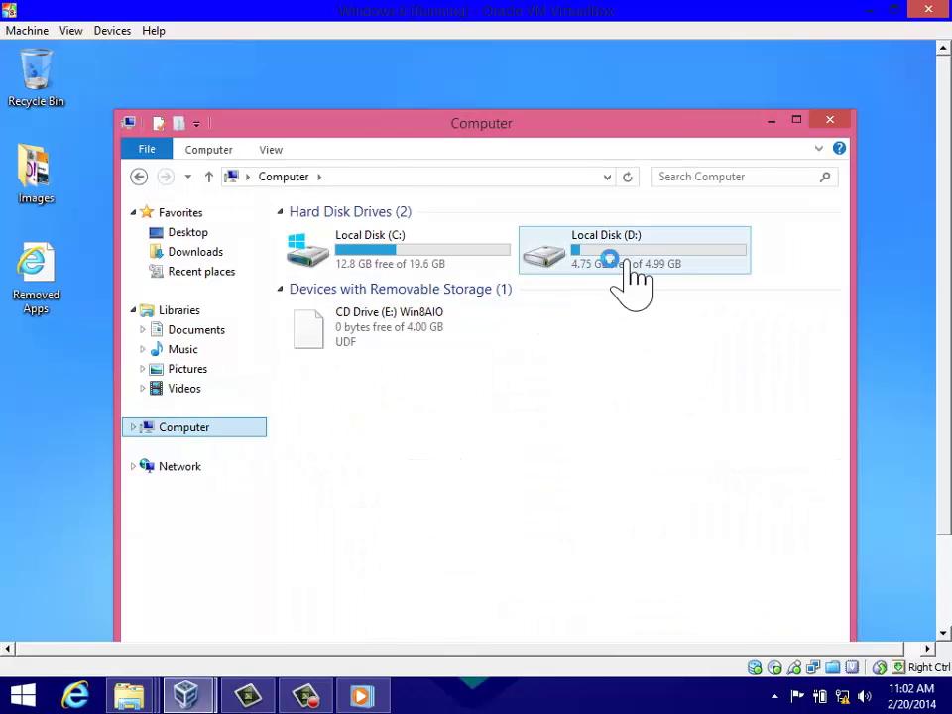
drag(302, 374, 348, 240)
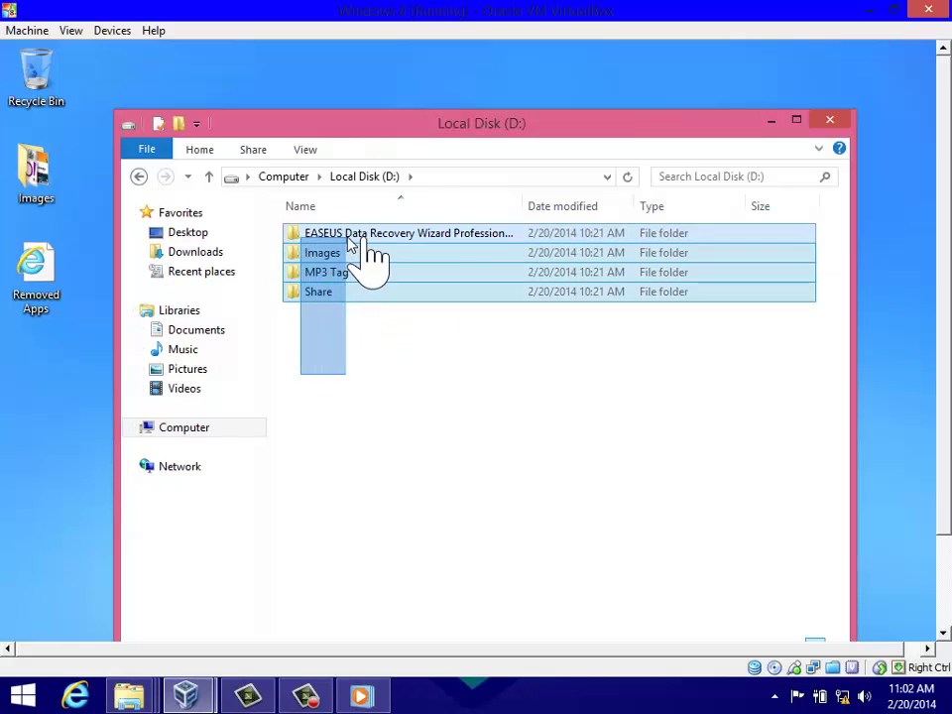
- Close Explorer, refresh the guest desktop, and minimize the VirtualBox window
click(833, 120)
right_click(640, 182)
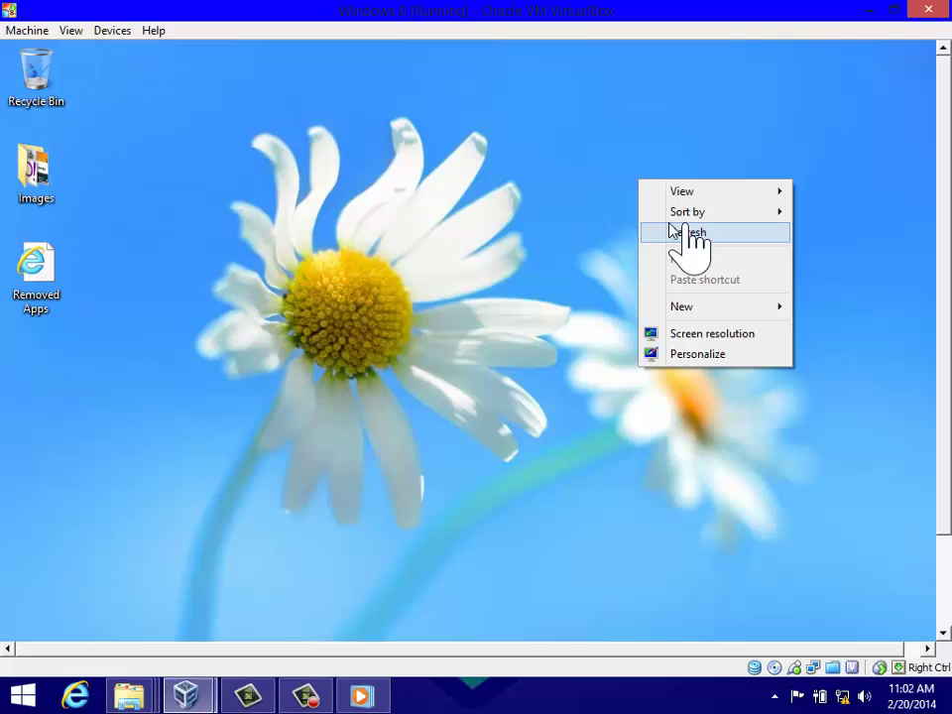
click(677, 232)
click(870, 11)
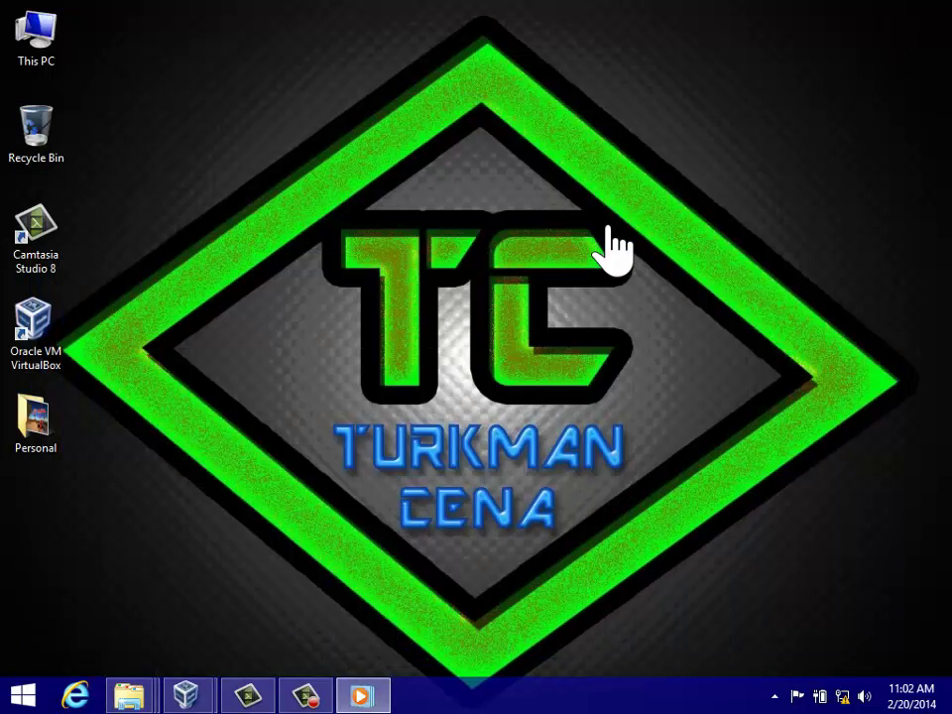
- Refresh the host desktop and restore Camtasia Recorder from the taskbar
right_click(587, 252)
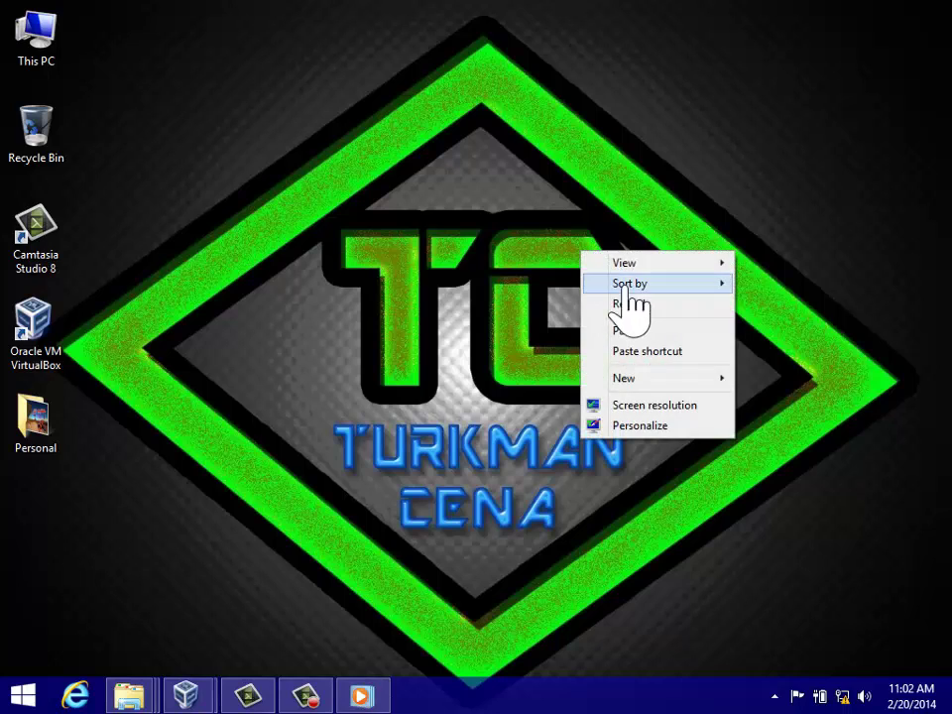
click(644, 303)
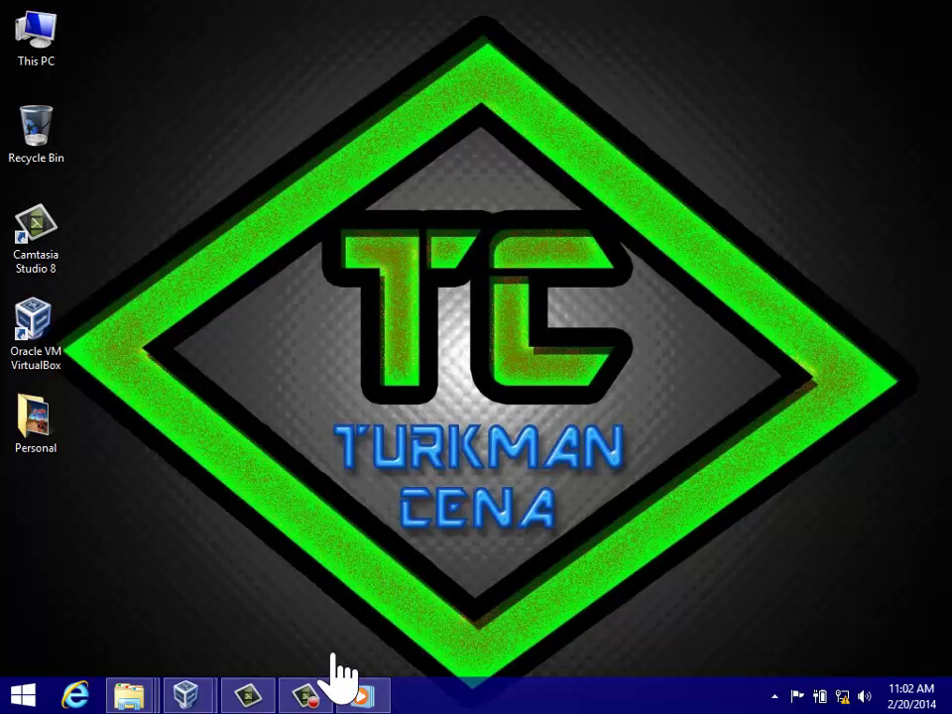
click(307, 696)
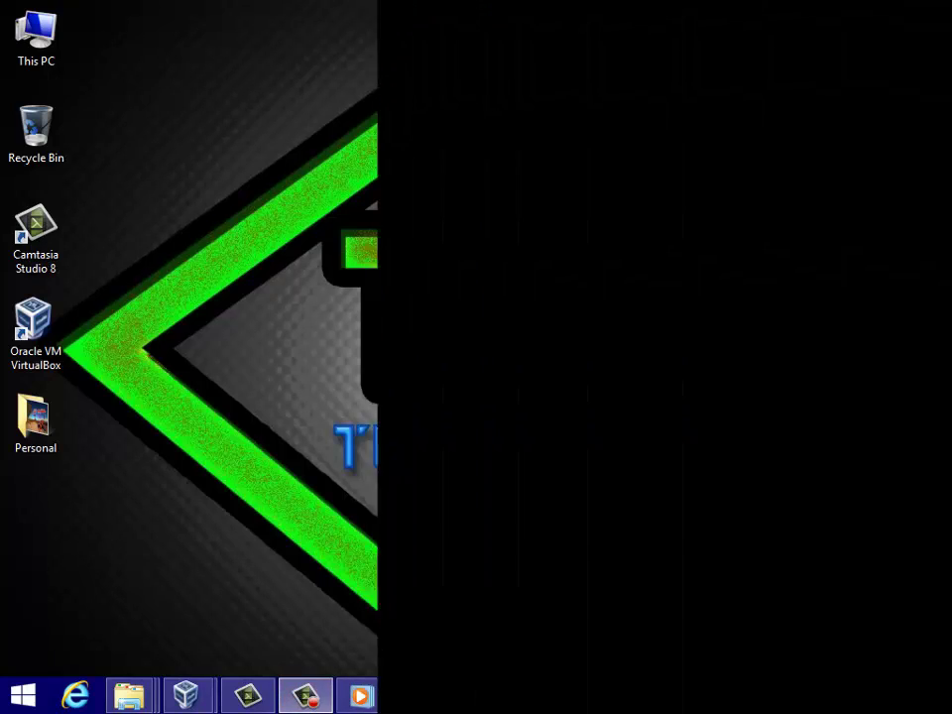